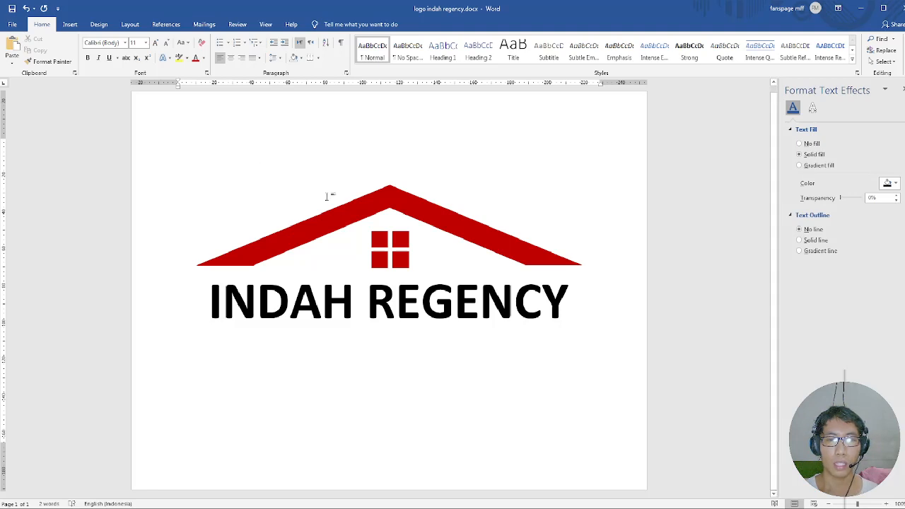
Examine the separate shapes that make up the logo's red roof and four-pane window.
{"action": "left_click", "coordinate": [344, 219]}
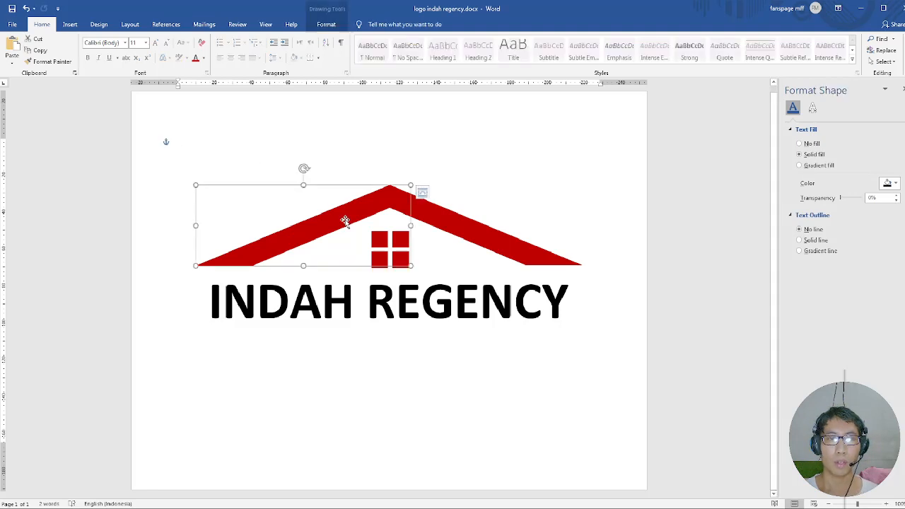
{"action": "left_click", "coordinate": [460, 227]}
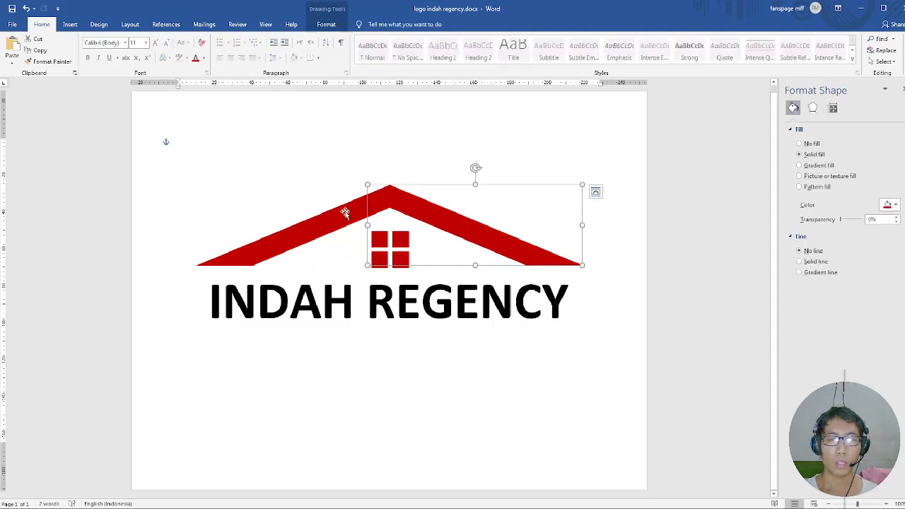
{"action": "left_click", "coordinate": [347, 212]}
{"action": "left_click", "coordinate": [437, 219]}
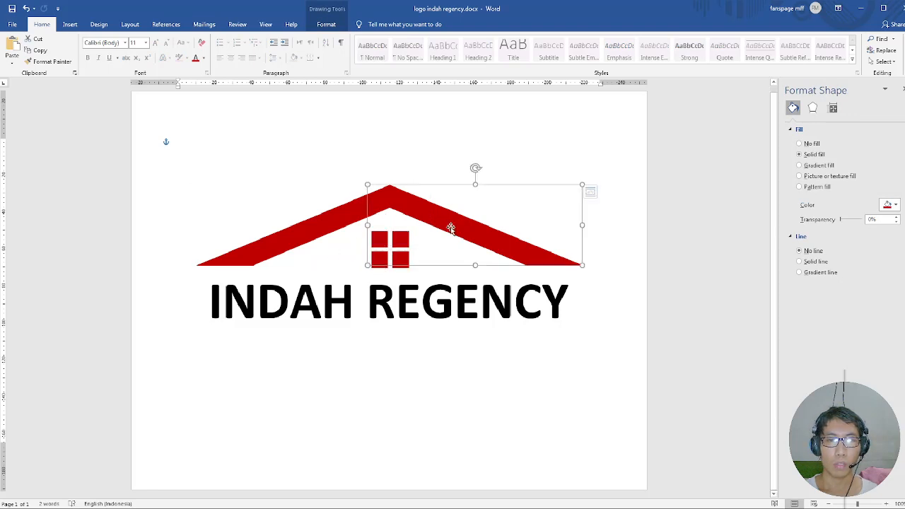
{"action": "left_click", "coordinate": [401, 239]}
{"action": "left_click", "coordinate": [404, 262]}
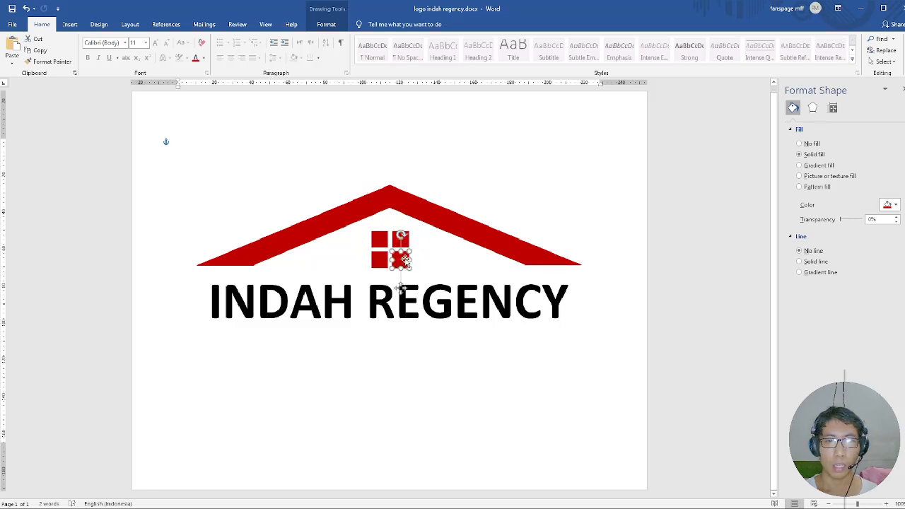
{"action": "left_click", "coordinate": [380, 260]}
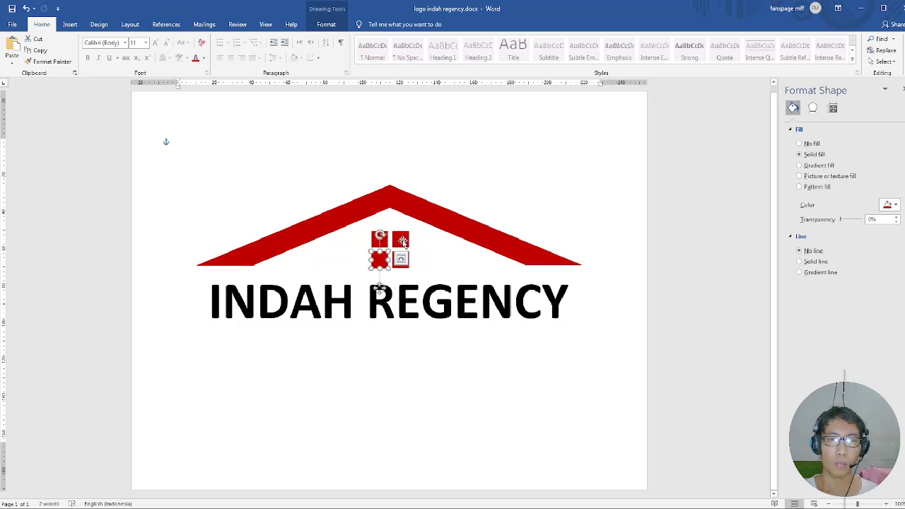
{"action": "left_click", "coordinate": [401, 241]}
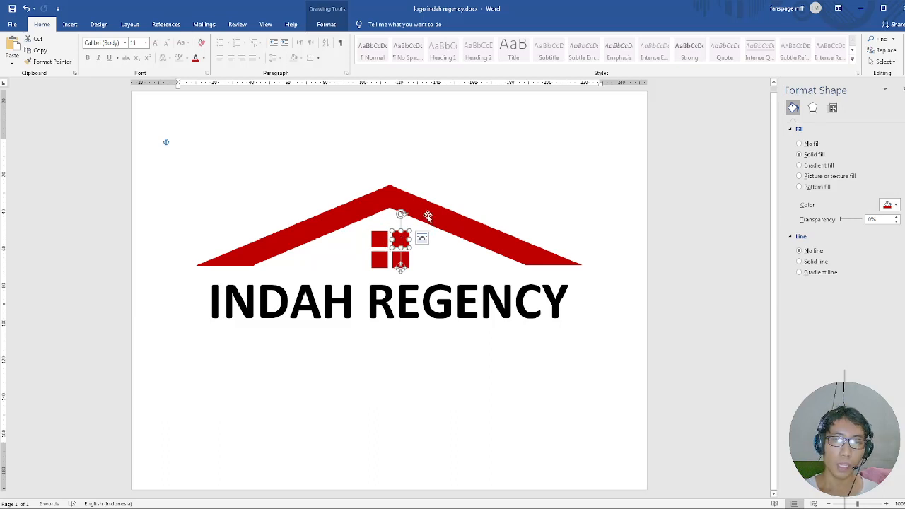
Delete both red roof bars from the logo.
{"action": "left_click", "coordinate": [428, 216]}
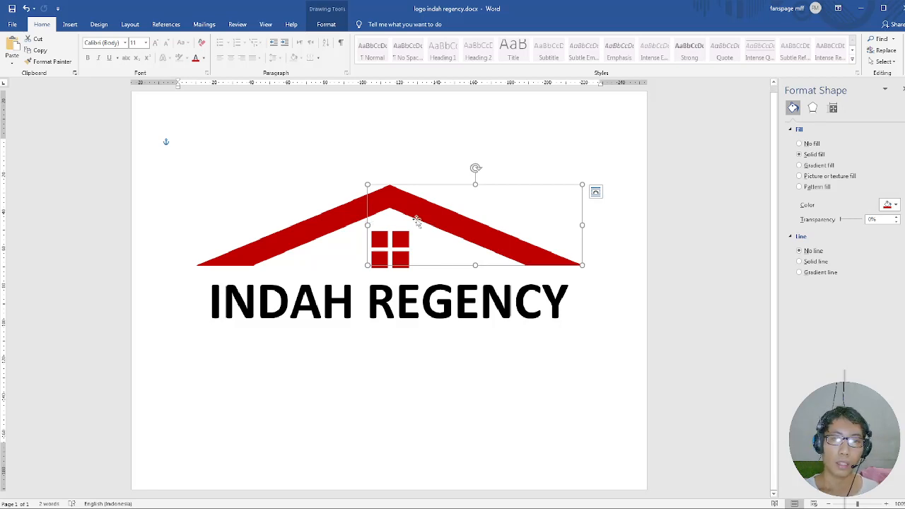
{"action": "key", "text": "Delete"}
{"action": "left_click", "coordinate": [369, 213]}
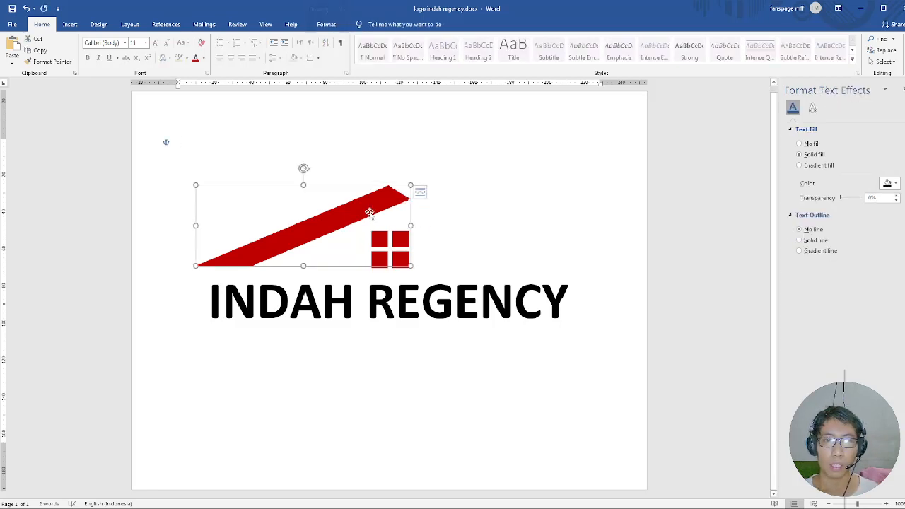
{"action": "key", "text": "Delete"}
Delete the four red window squares and the INDAH REGENCY text box, leaving the page empty.
{"action": "left_click", "coordinate": [379, 239]}
{"action": "key", "text": "Delete"}
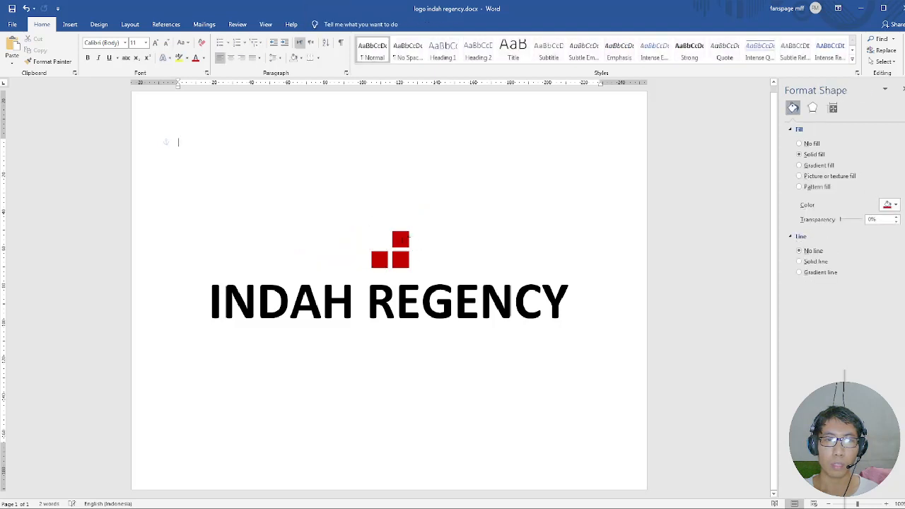
{"action": "key", "text": "Delete"}
{"action": "left_click", "coordinate": [400, 259]}
{"action": "key", "text": "Delete"}
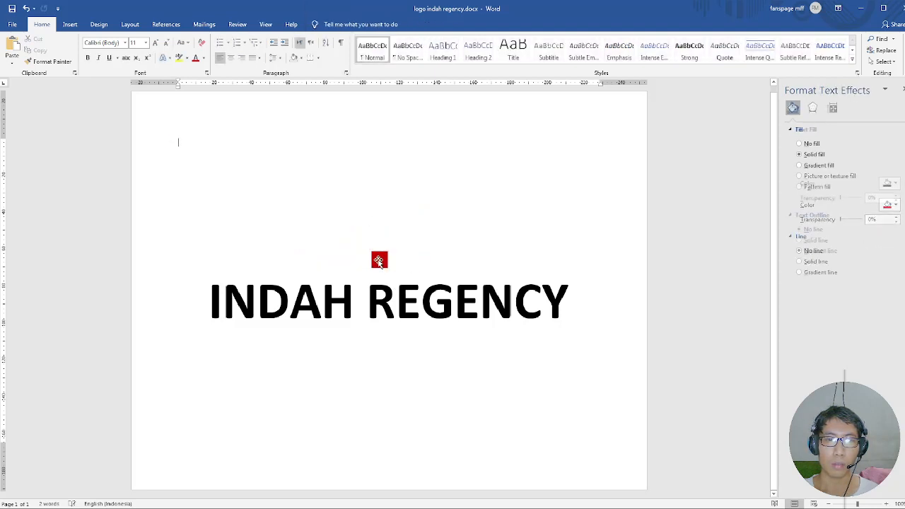
{"action": "left_click", "coordinate": [379, 260]}
{"action": "key", "text": "Delete"}
{"action": "left_click", "coordinate": [447, 267]}
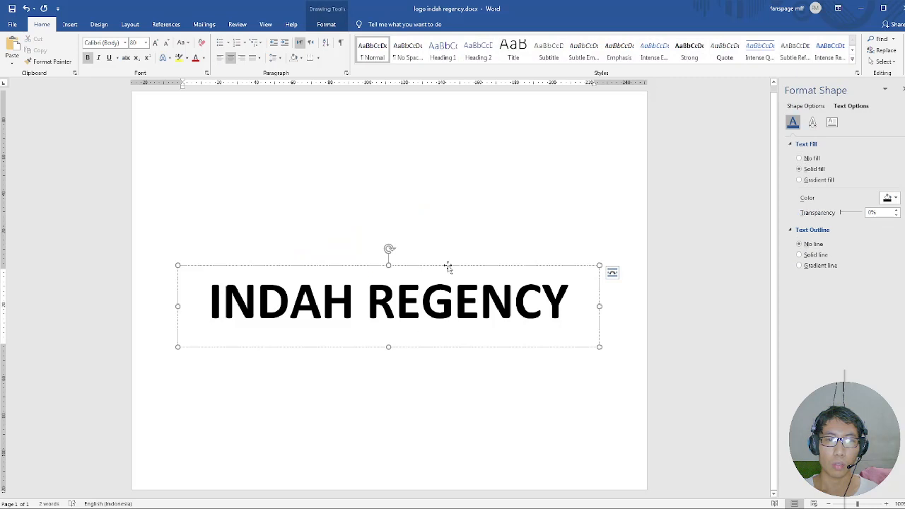
{"action": "key", "text": "Delete"}
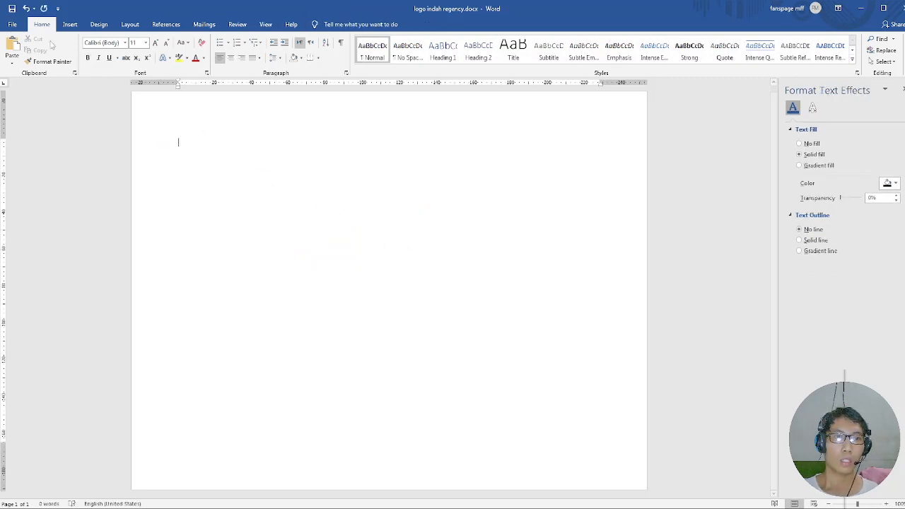
Create a new blank document and set its page to Letter size in landscape orientation.
{"action": "left_click", "coordinate": [13, 24]}
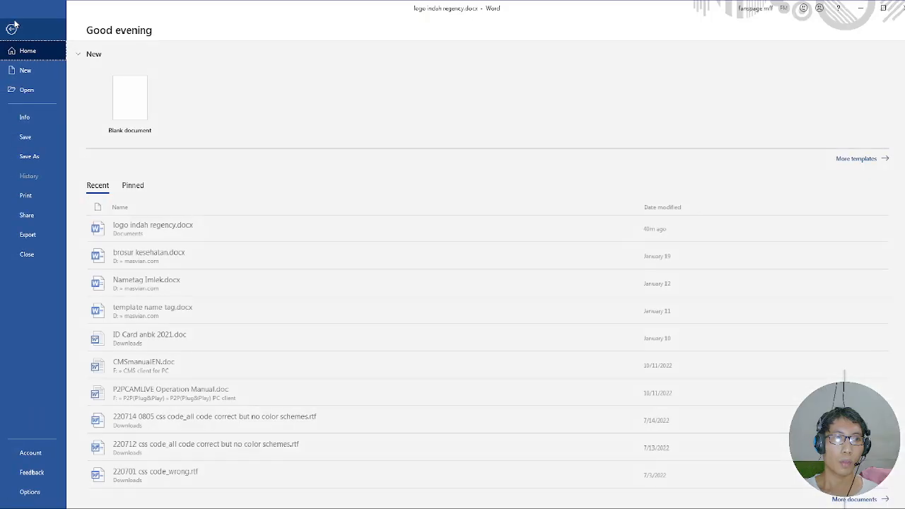
{"action": "left_click", "coordinate": [130, 106]}
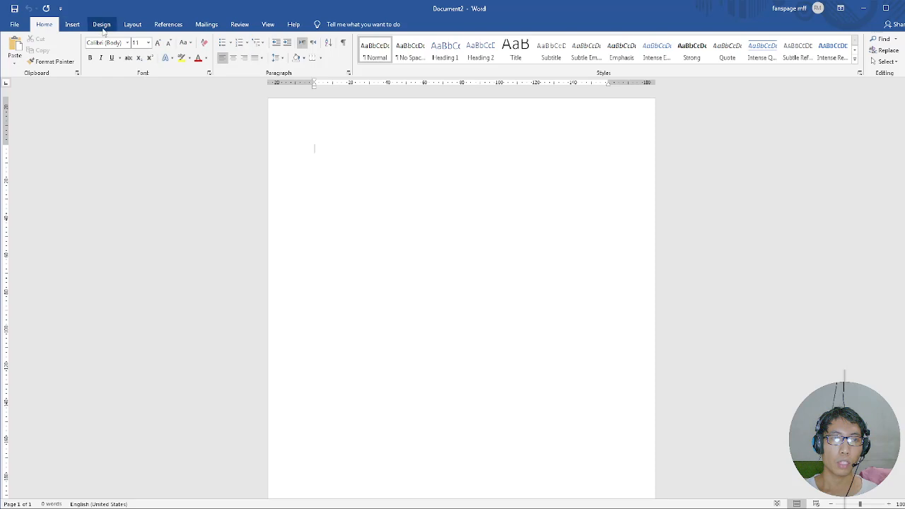
{"action": "left_click", "coordinate": [132, 24]}
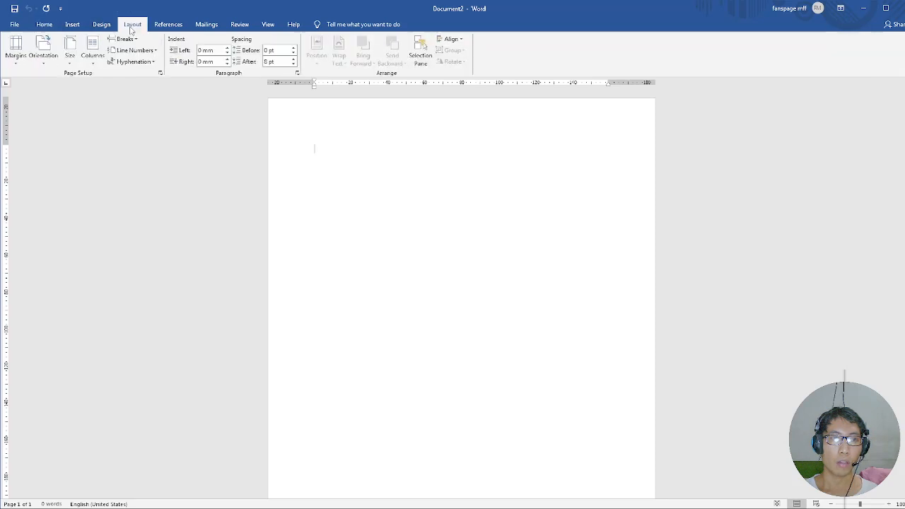
{"action": "left_click", "coordinate": [70, 56]}
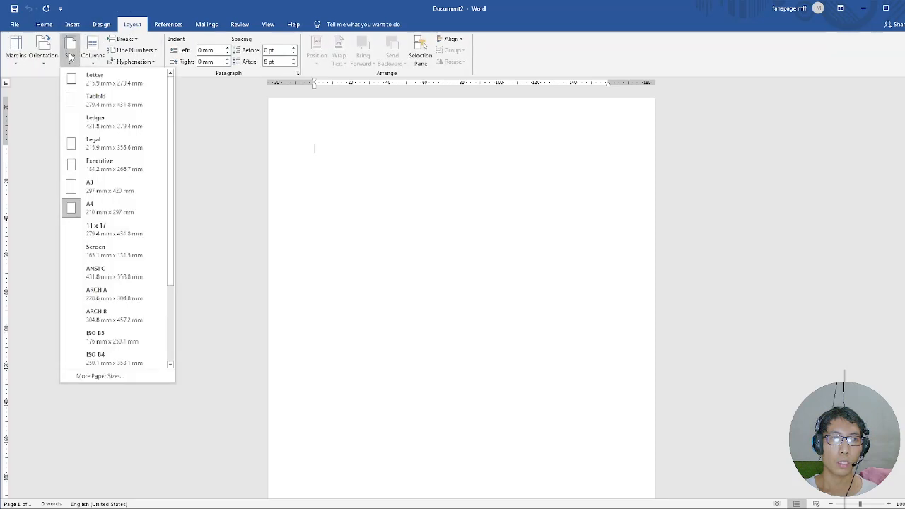
{"action": "left_click", "coordinate": [83, 77]}
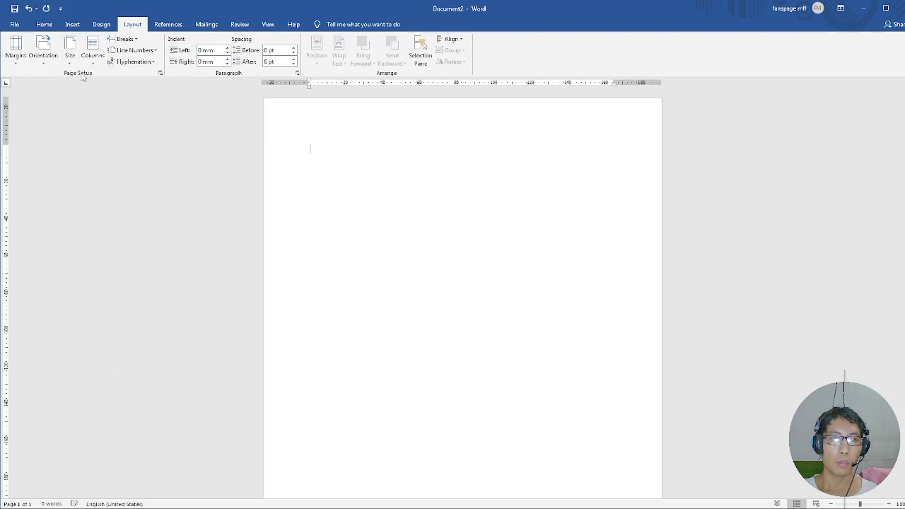
{"action": "left_click", "coordinate": [43, 53]}
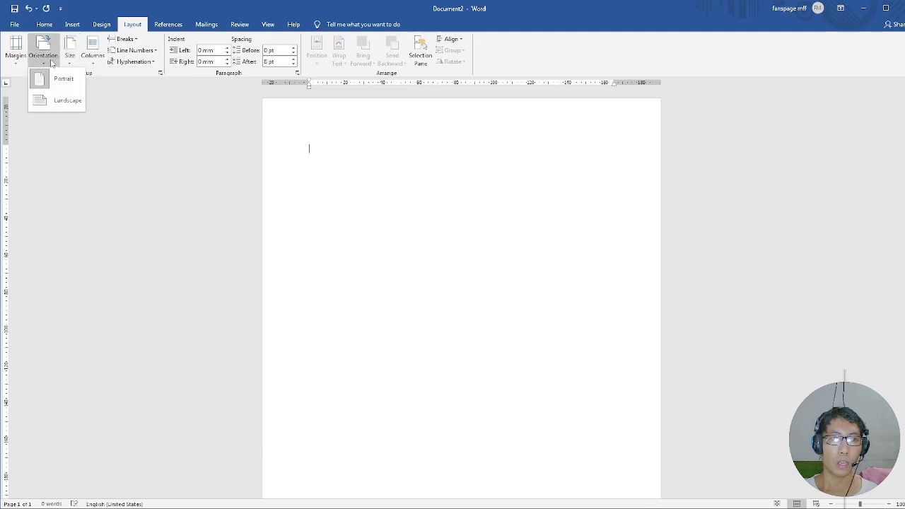
{"action": "left_click", "coordinate": [64, 100]}
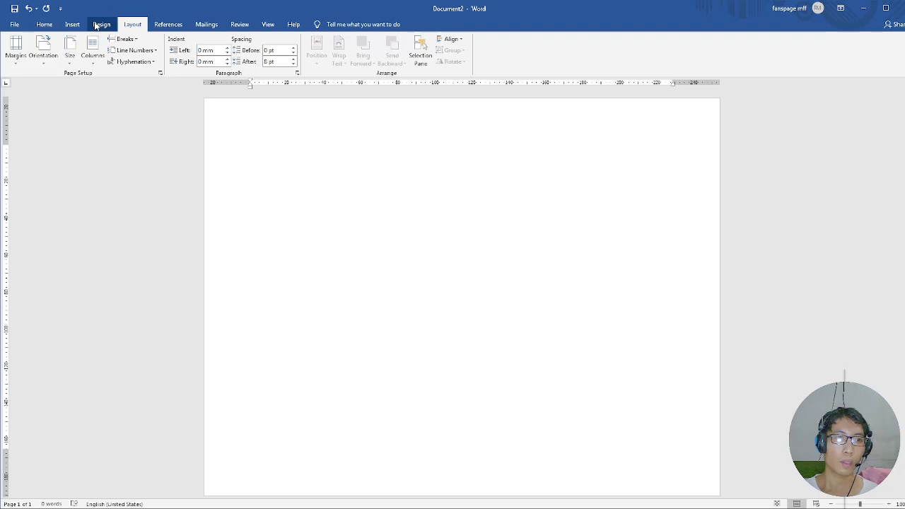
Draw a parallelogram about 67 mm wide and 36 mm high on the page and slant it into a thin diagonal bar.
{"action": "left_click", "coordinate": [69, 27]}
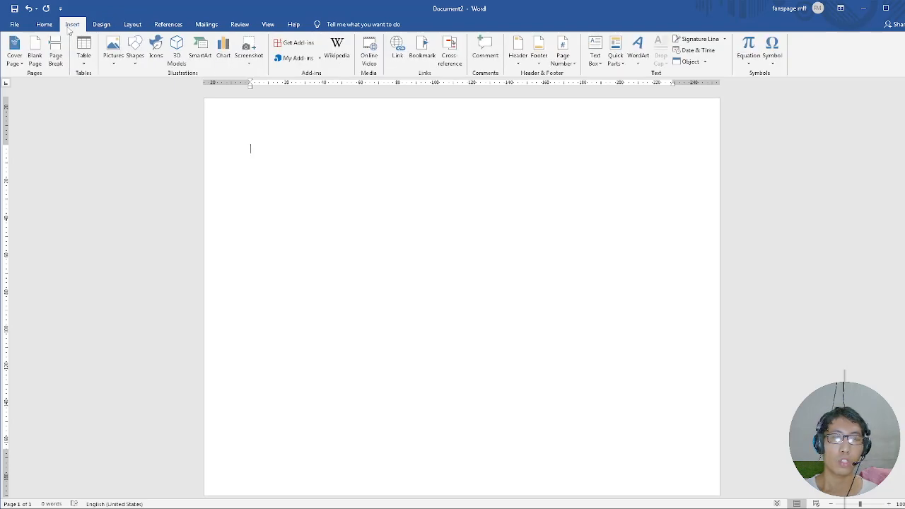
{"action": "left_click", "coordinate": [130, 68]}
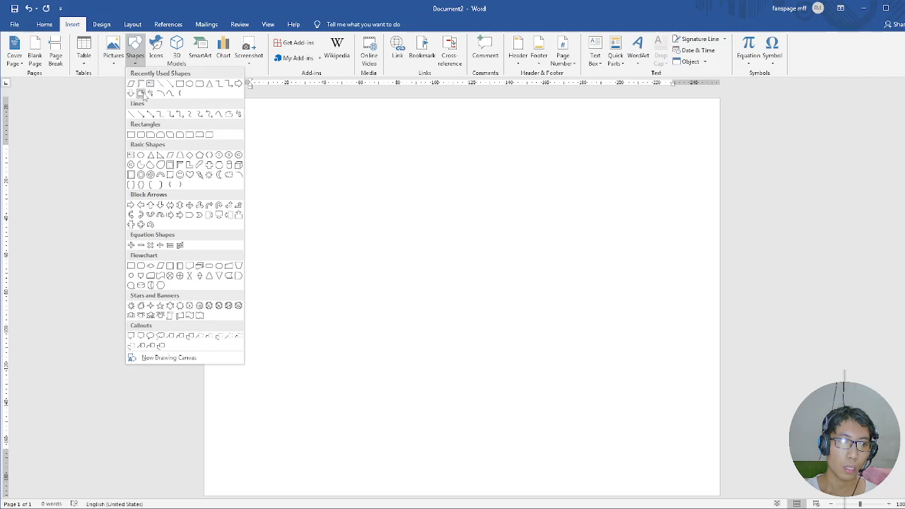
{"action": "left_click", "coordinate": [170, 156]}
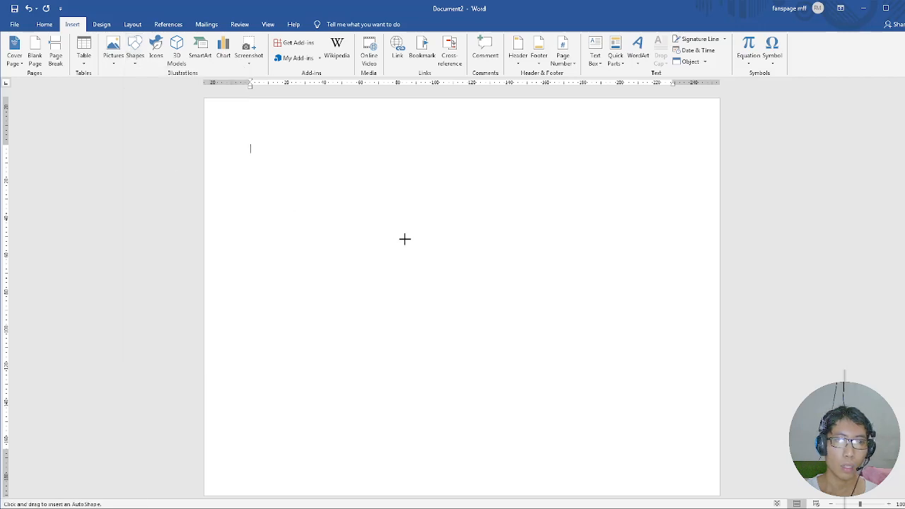
{"action": "left_click_drag", "start_coordinate": [422, 222], "coordinate": [308, 283]}
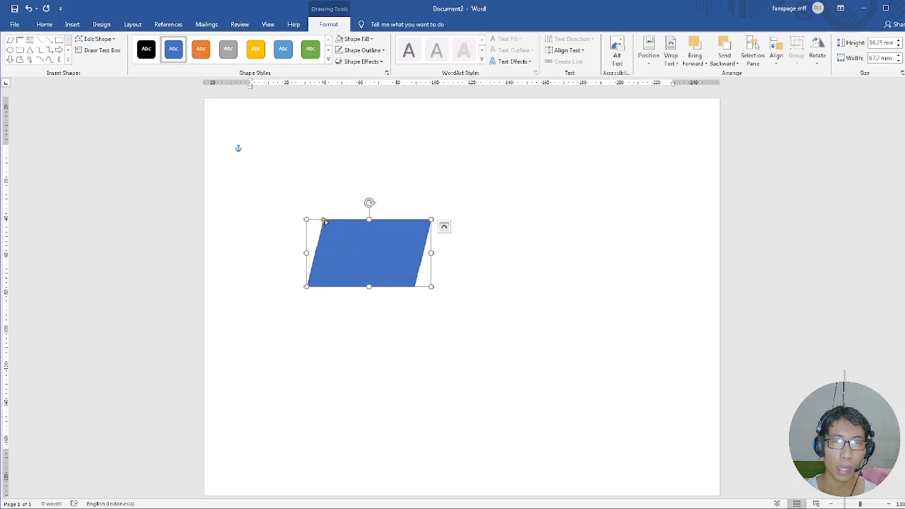
{"action": "left_click_drag", "start_coordinate": [325, 222], "coordinate": [413, 224]}
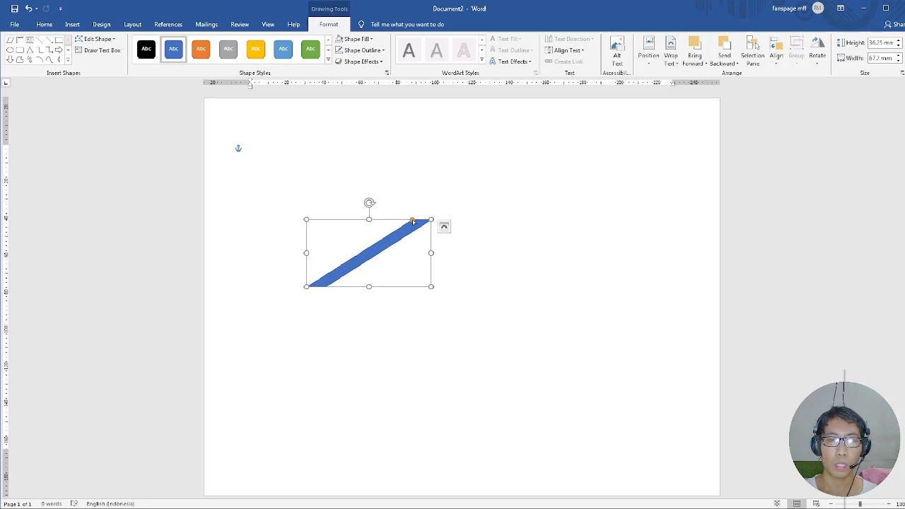
Edit the diagonal bar's points, moving its upper-right corner inward and down to trim the tip, making the bar about 59 mm wide.
{"action": "left_click", "coordinate": [112, 41]}
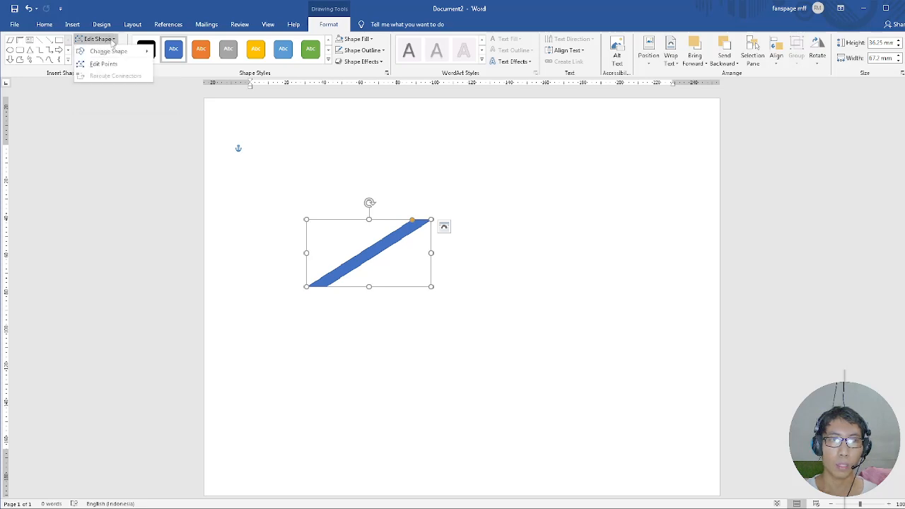
{"action": "left_click", "coordinate": [110, 41]}
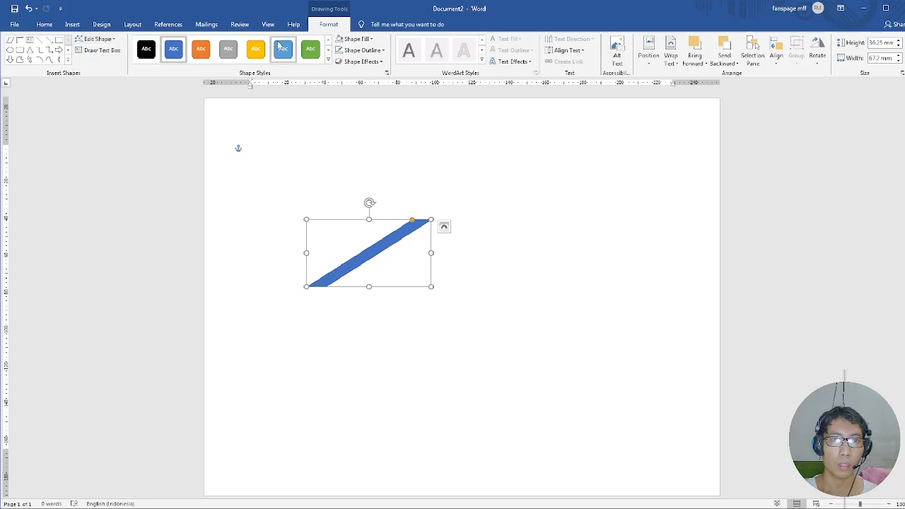
{"action": "left_click", "coordinate": [103, 41]}
{"action": "left_click", "coordinate": [106, 63]}
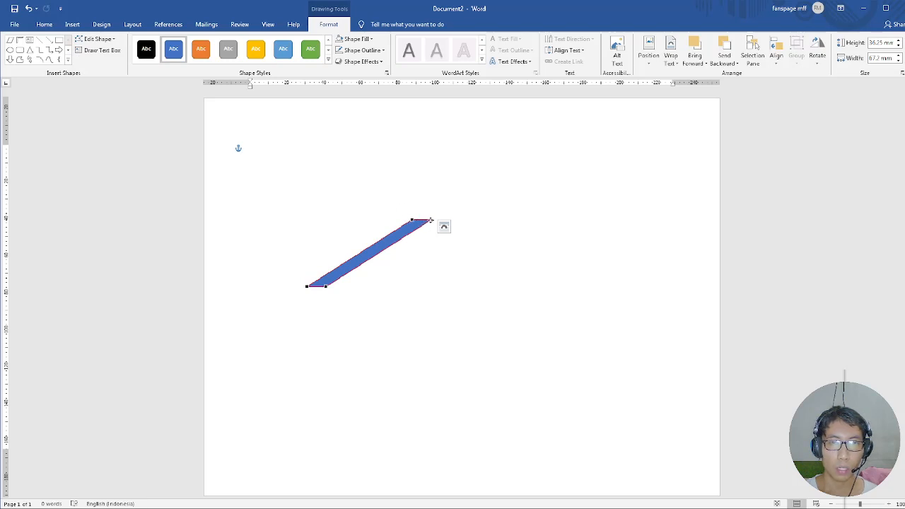
{"action": "left_click_drag", "start_coordinate": [430, 221], "coordinate": [416, 228]}
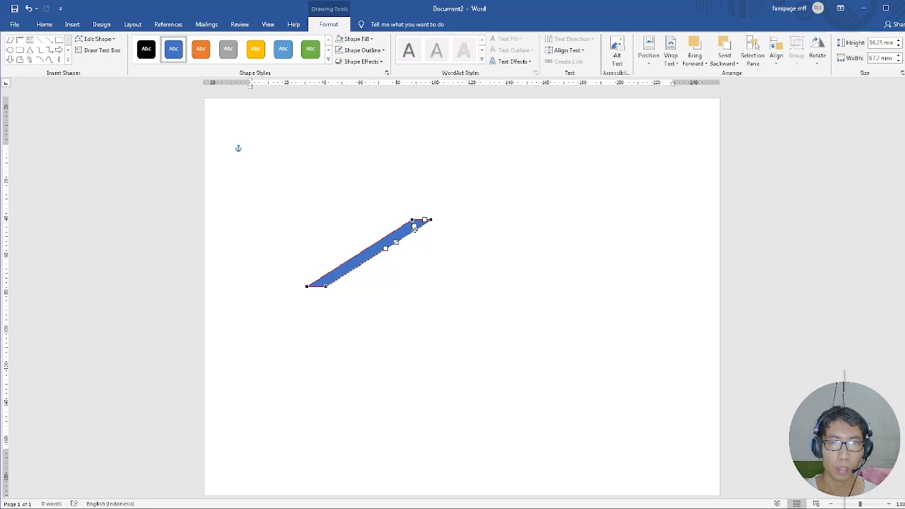
{"action": "left_click_drag", "start_coordinate": [415, 228], "coordinate": [416, 228]}
{"action": "left_click", "coordinate": [399, 235]}
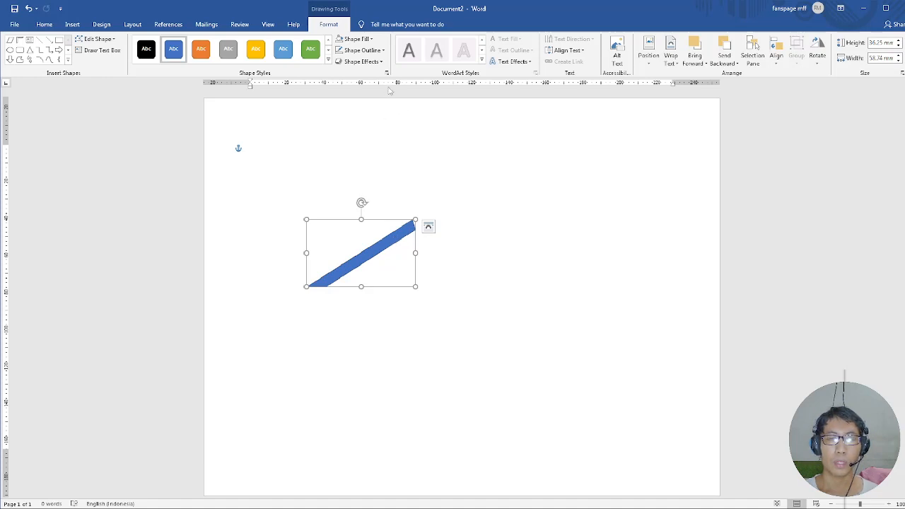
Fill the diagonal bar with Dark Red and remove its outline.
{"action": "left_click", "coordinate": [366, 42]}
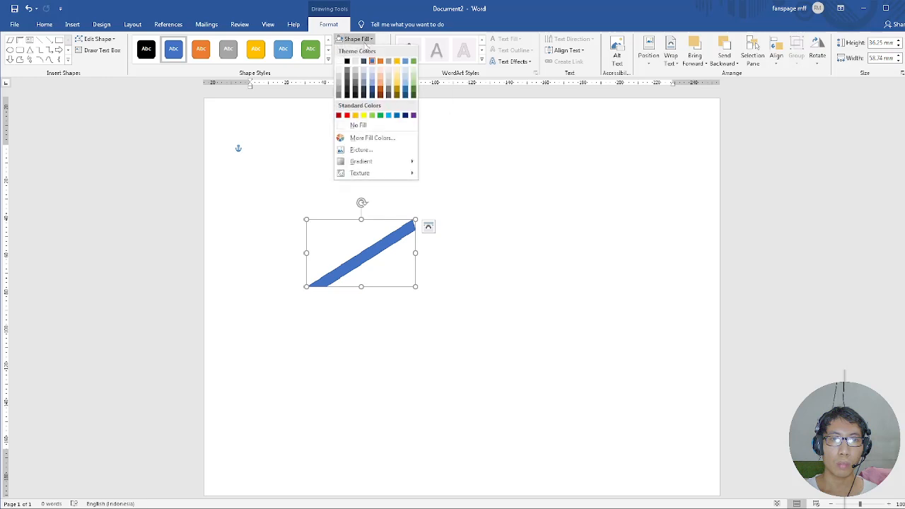
{"action": "left_click", "coordinate": [339, 116]}
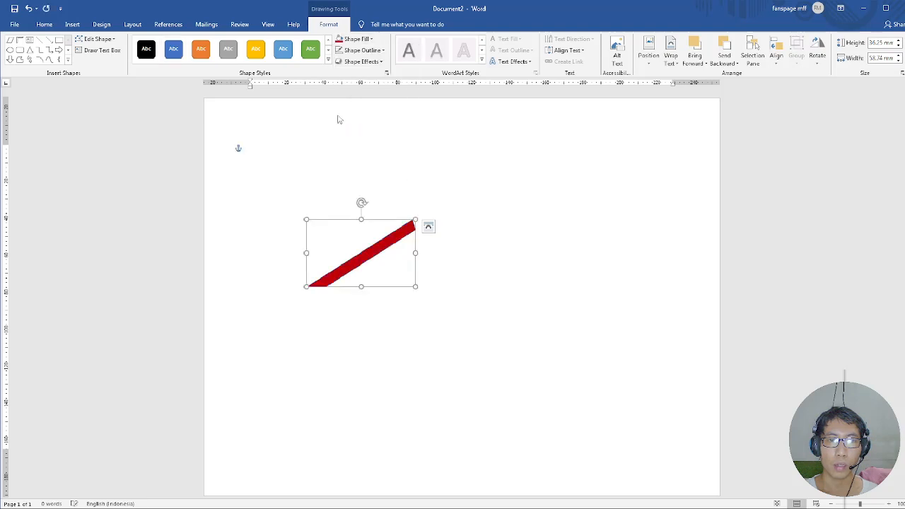
{"action": "left_click", "coordinate": [361, 50]}
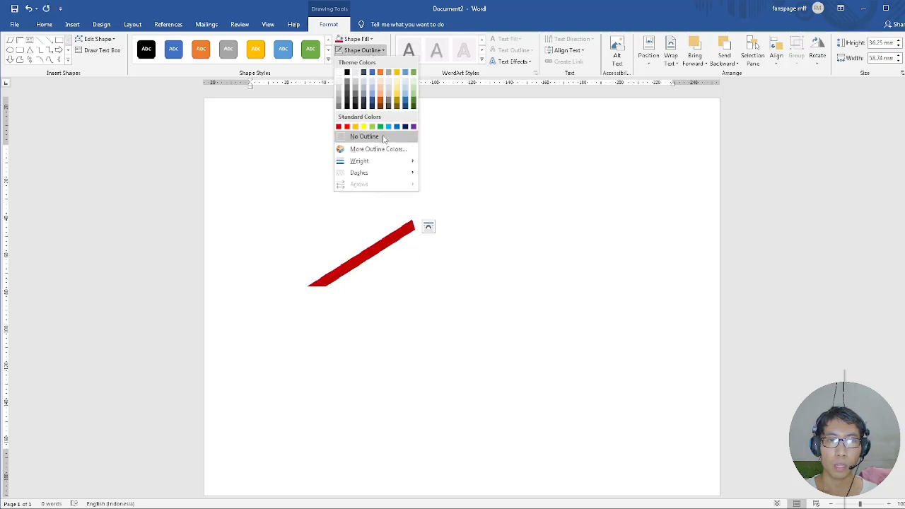
{"action": "left_click", "coordinate": [384, 139]}
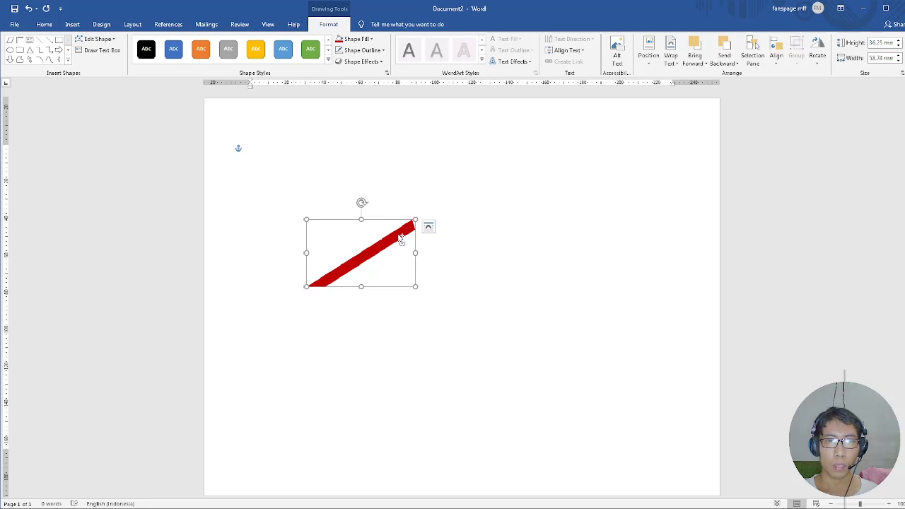
Duplicate the dark red diagonal bar and flip the copy horizontally.
{"action": "left_click_drag", "start_coordinate": [401, 240], "coordinate": [426, 239]}
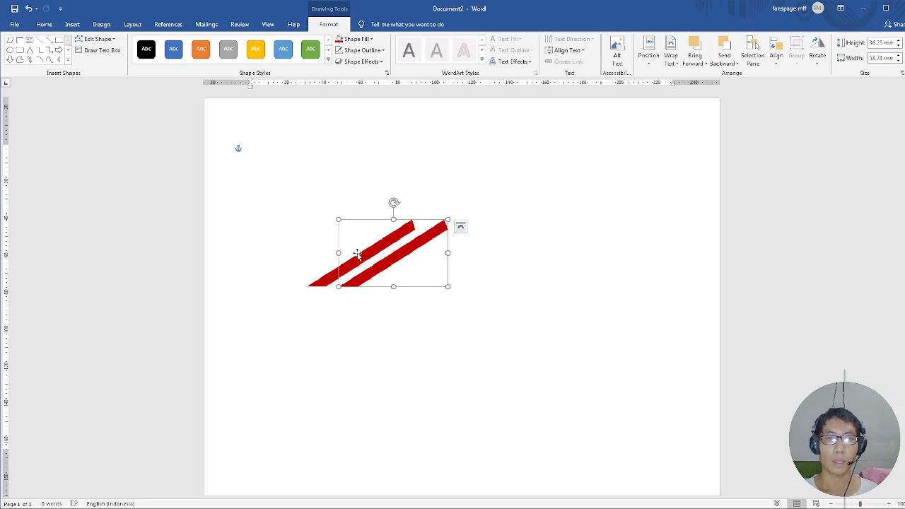
{"action": "left_click", "coordinate": [818, 65]}
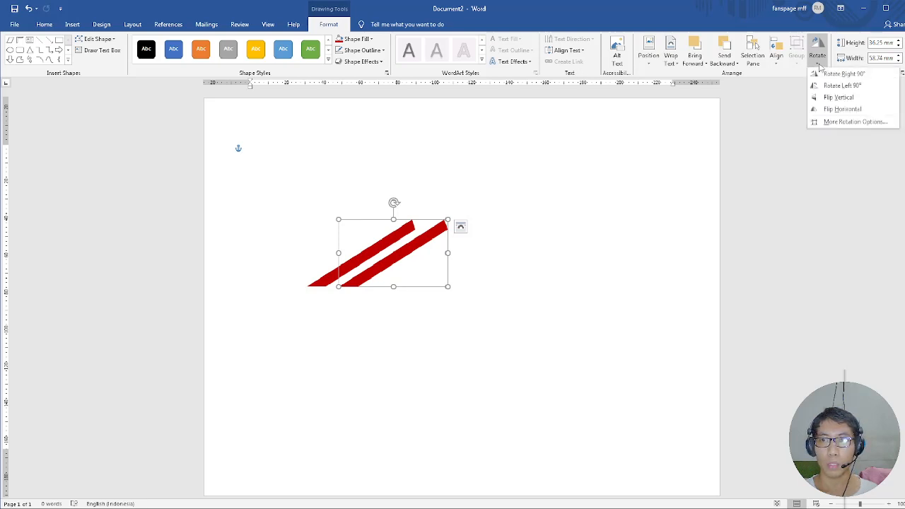
{"action": "left_click", "coordinate": [833, 110]}
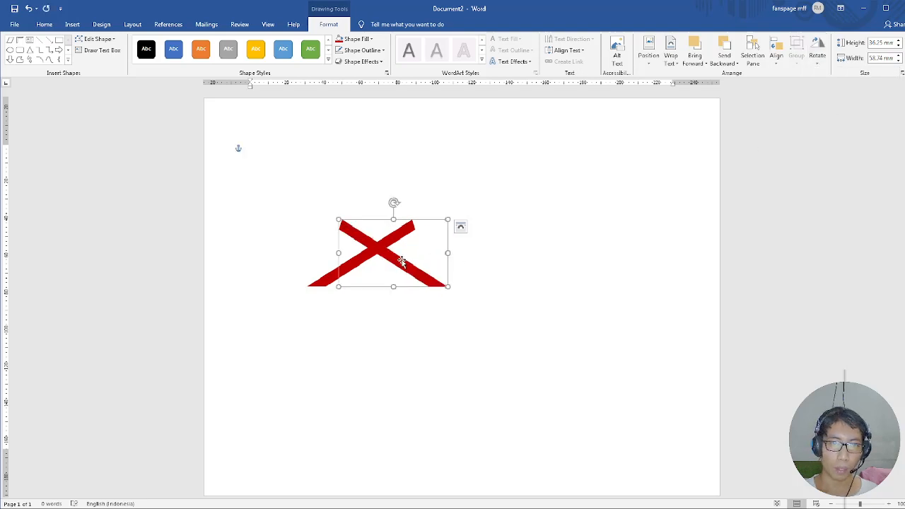
Move the flipped bar against the original bar's upper end so both meet in a clean, symmetrical roof peak.
{"action": "left_click_drag", "start_coordinate": [402, 261], "coordinate": [472, 274]}
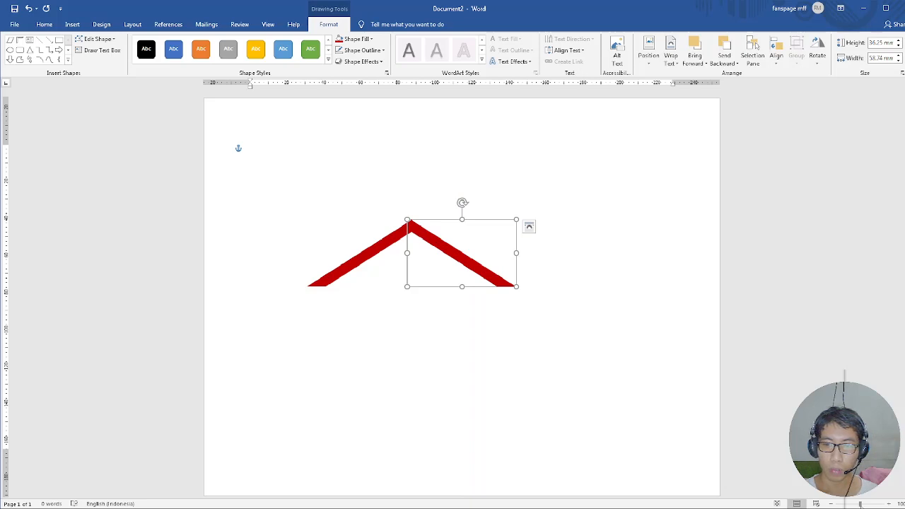
{"action": "scroll", "coordinate": [585, 308], "scroll_direction": "up", "scroll_amount": 10, "text": "ctrl"}
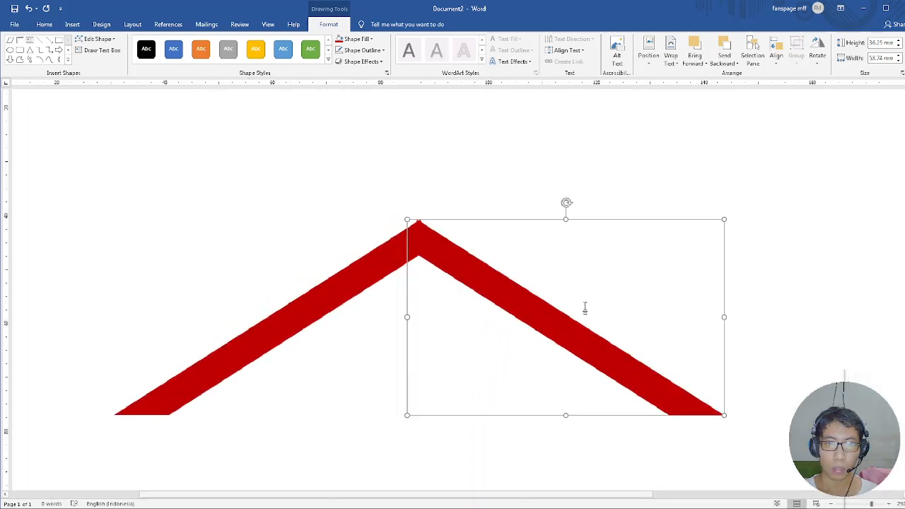
{"action": "left_click_drag", "start_coordinate": [512, 301], "coordinate": [517, 301]}
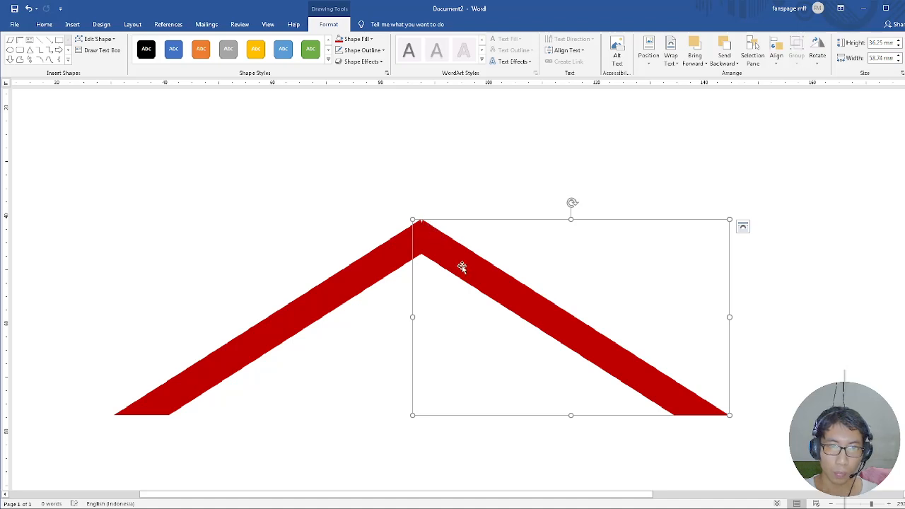
{"action": "left_click_drag", "start_coordinate": [461, 267], "coordinate": [465, 265]}
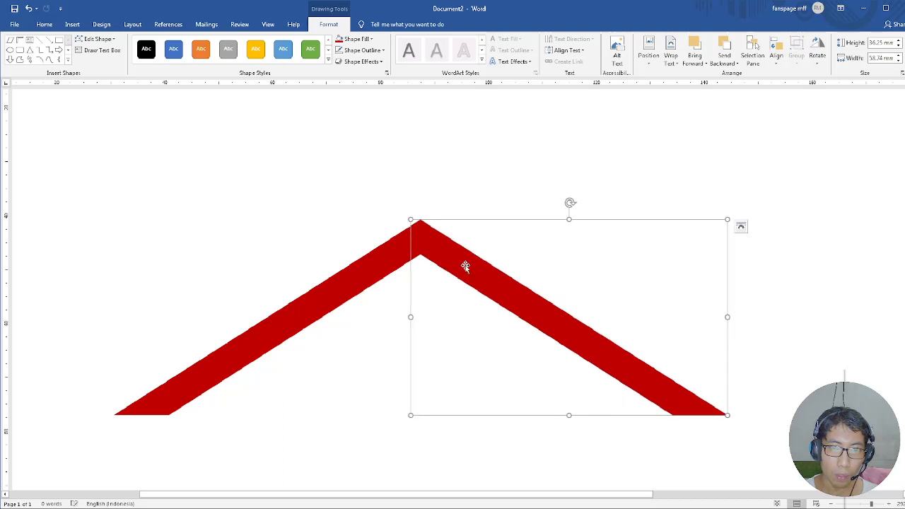
{"action": "left_click", "coordinate": [399, 259]}
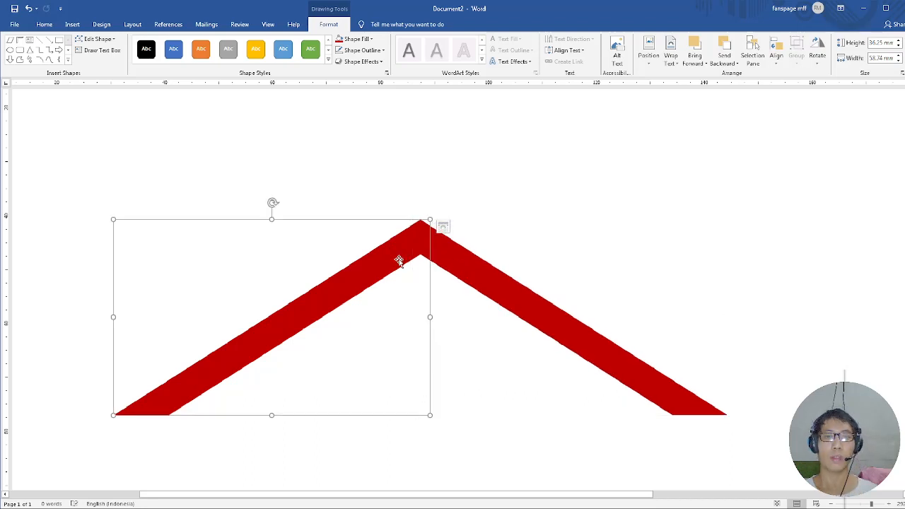
{"action": "left_click", "coordinate": [441, 264]}
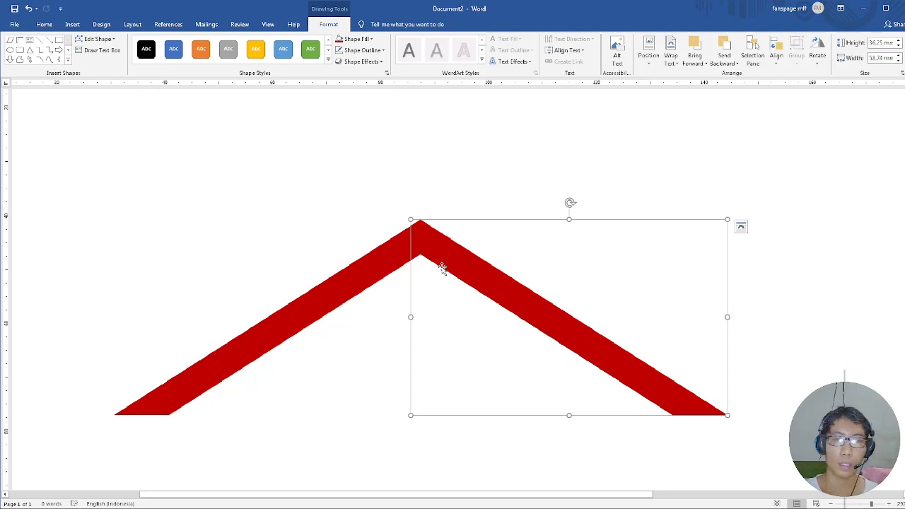
{"action": "left_click", "coordinate": [369, 271]}
{"action": "left_click", "coordinate": [467, 285]}
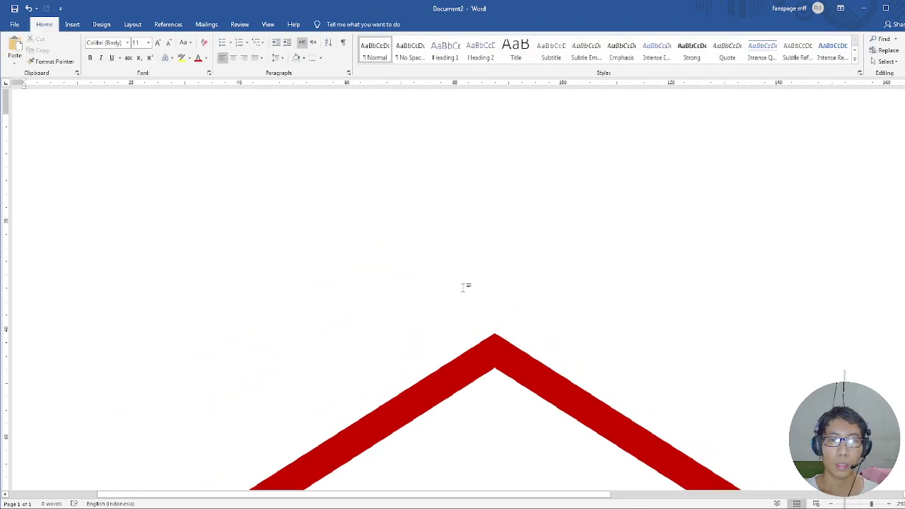
Draw a square about 6.8 mm on each side below the roof peak.
{"action": "scroll", "coordinate": [651, 342], "scroll_direction": "down", "scroll_amount": 3}
{"action": "scroll", "coordinate": [664, 354], "scroll_direction": "up", "scroll_amount": 1}
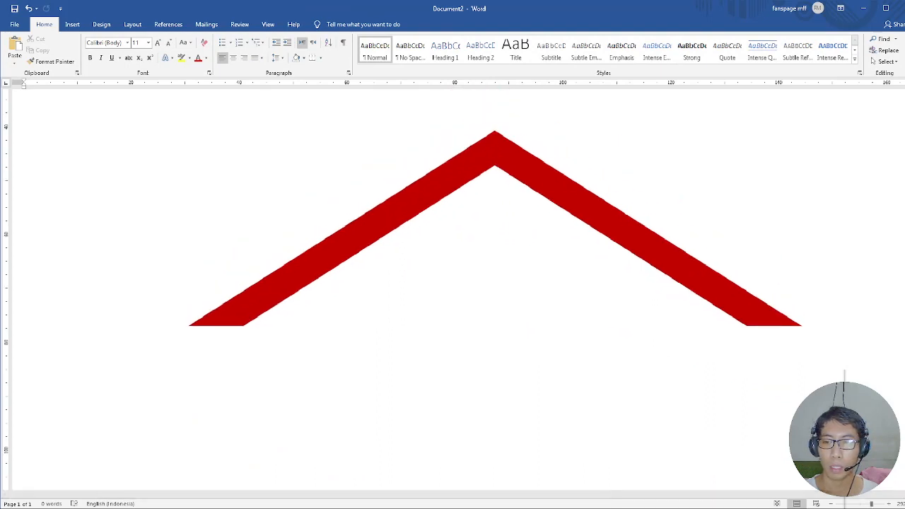
{"action": "scroll", "coordinate": [576, 327], "scroll_direction": "down", "scroll_amount": 2, "text": "ctrl"}
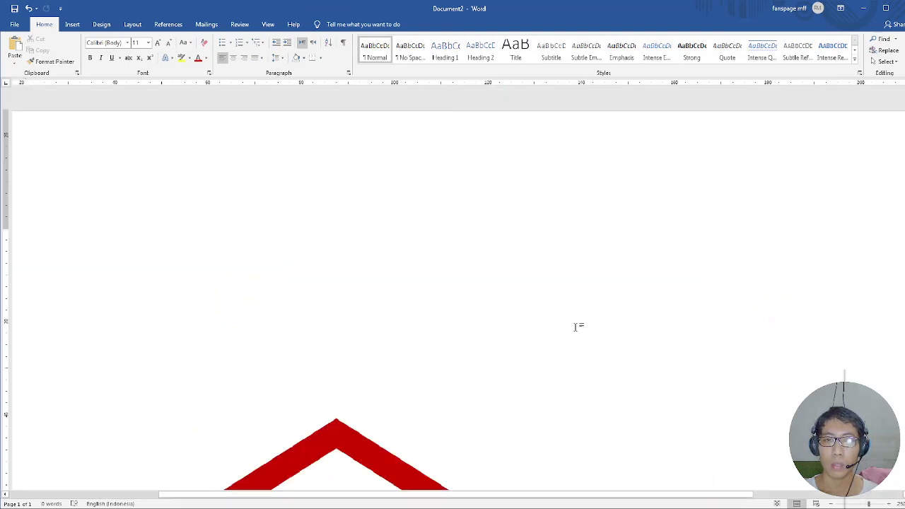
{"action": "scroll", "coordinate": [683, 342], "scroll_direction": "down", "scroll_amount": 6}
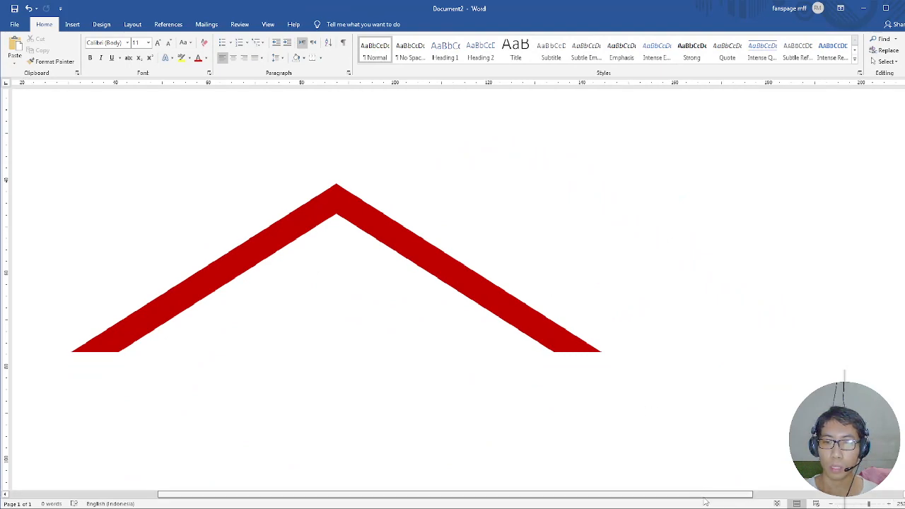
{"action": "scroll", "coordinate": [705, 502], "scroll_direction": "left", "scroll_amount": 3}
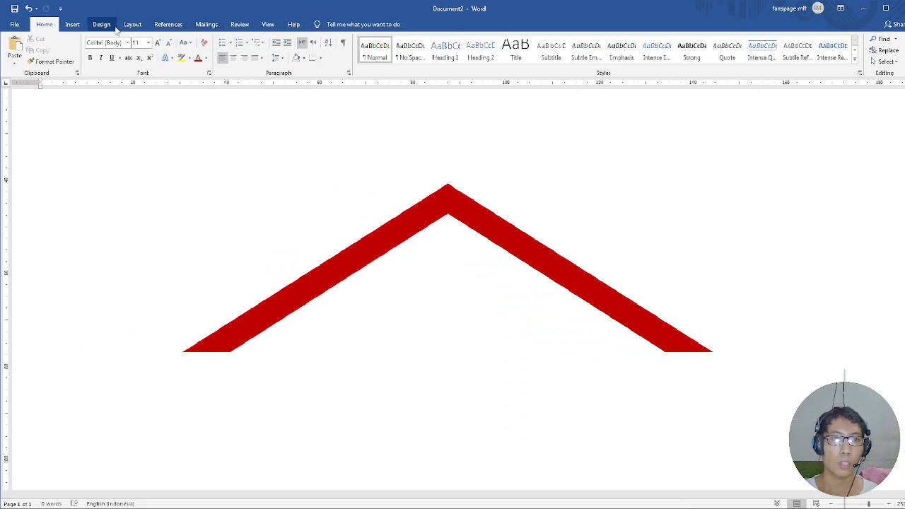
{"action": "left_click", "coordinate": [73, 25]}
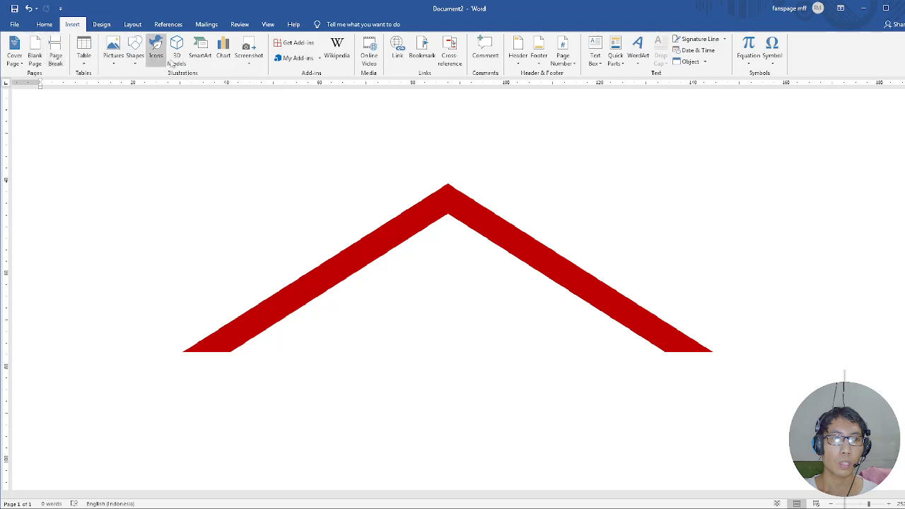
{"action": "left_click", "coordinate": [135, 57]}
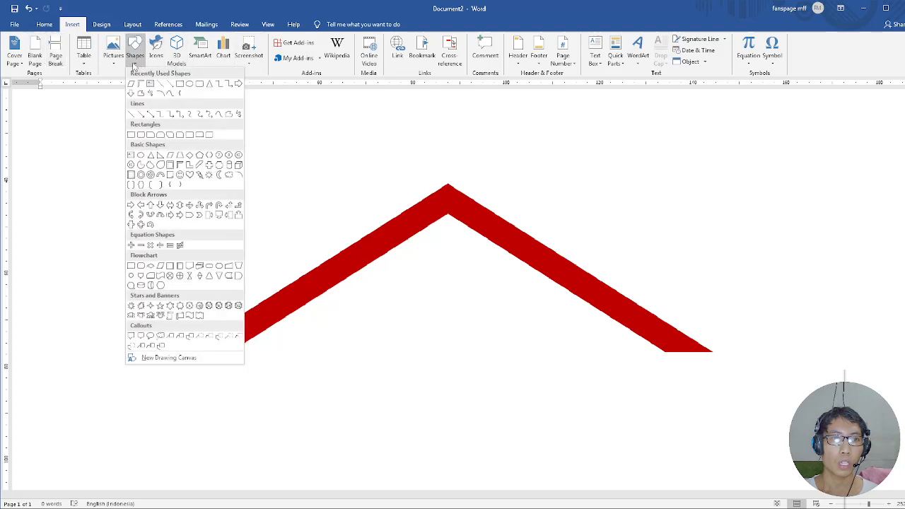
{"action": "left_click", "coordinate": [179, 83]}
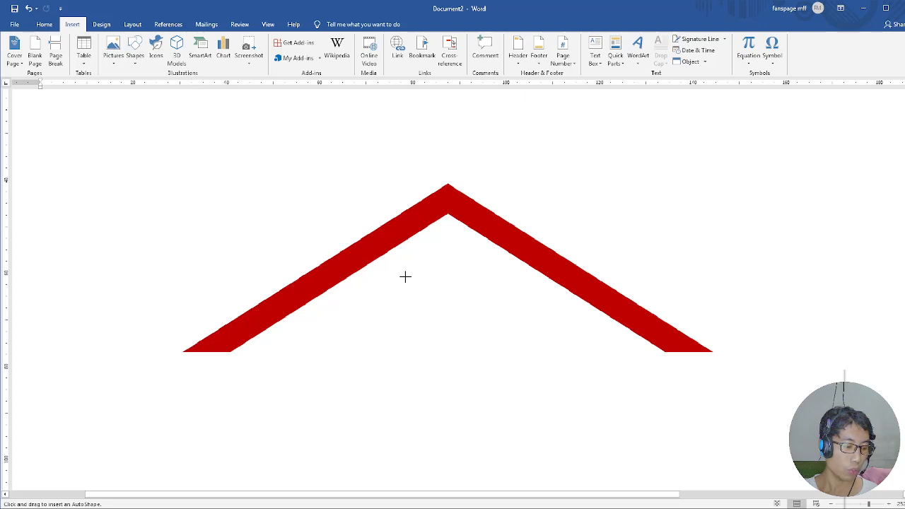
{"action": "left_click_drag", "start_coordinate": [407, 276], "coordinate": [440, 308]}
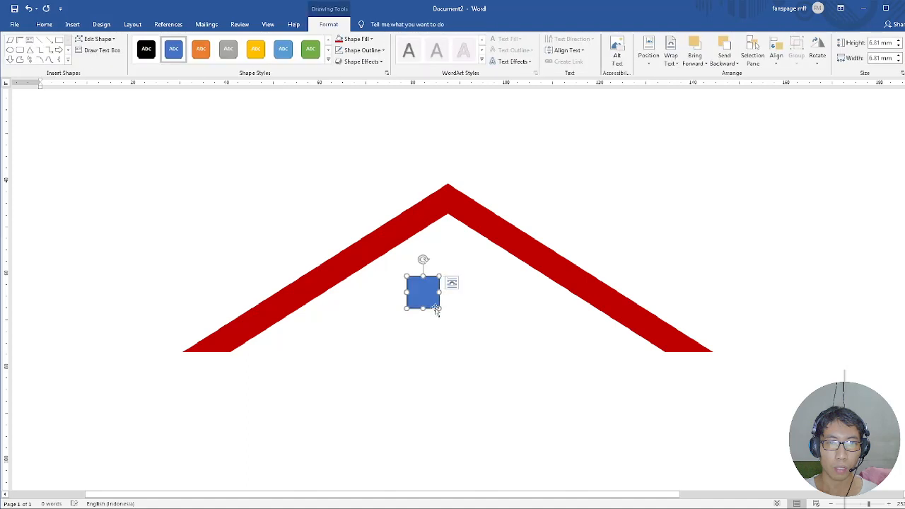
Fill the small square with Dark Red and remove its outline.
{"action": "left_click", "coordinate": [355, 41]}
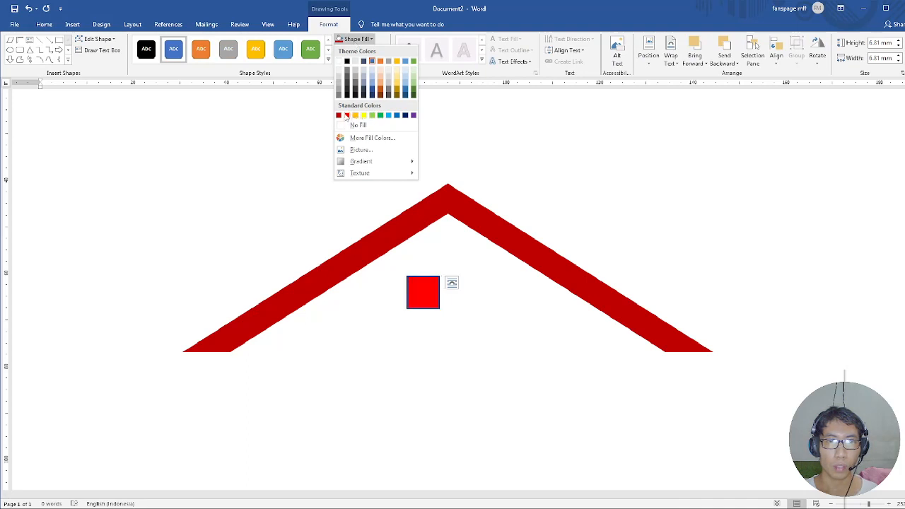
{"action": "left_click", "coordinate": [341, 116]}
{"action": "left_click", "coordinate": [361, 50]}
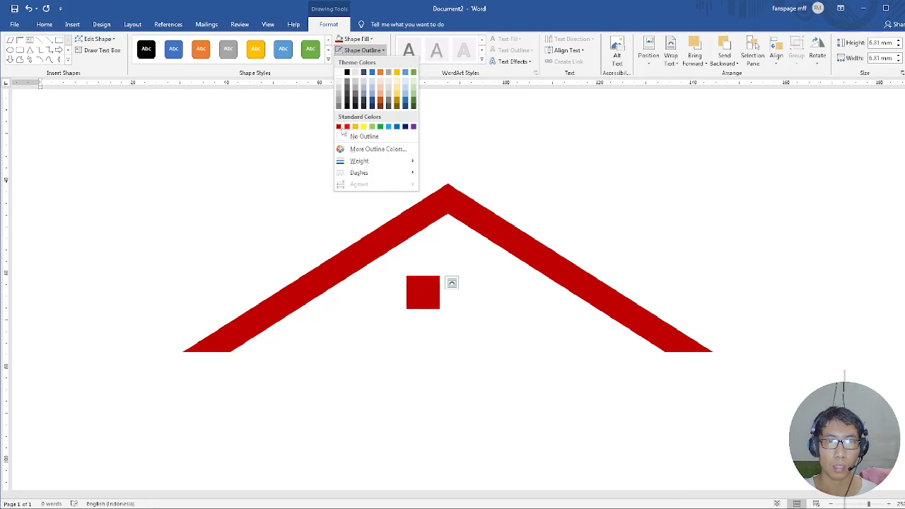
{"action": "left_click", "coordinate": [364, 136]}
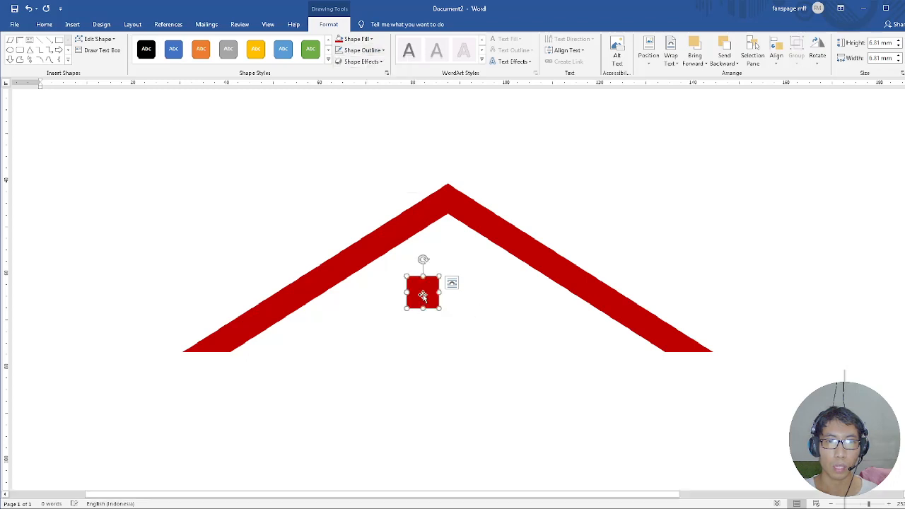
Duplicate the square beside itself with a narrow gap and centre the pair under the roof peak.
{"action": "left_click_drag", "start_coordinate": [421, 293], "coordinate": [428, 294]}
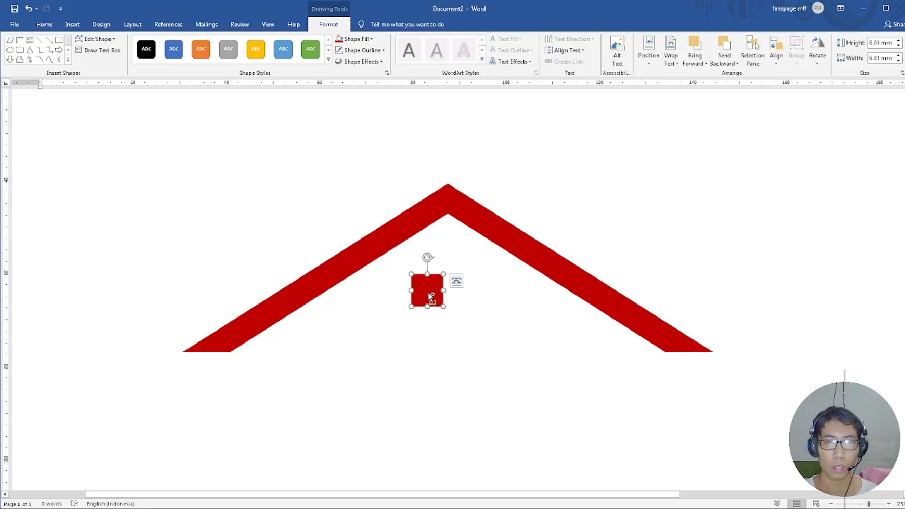
{"action": "left_click_drag", "start_coordinate": [432, 297], "coordinate": [464, 300]}
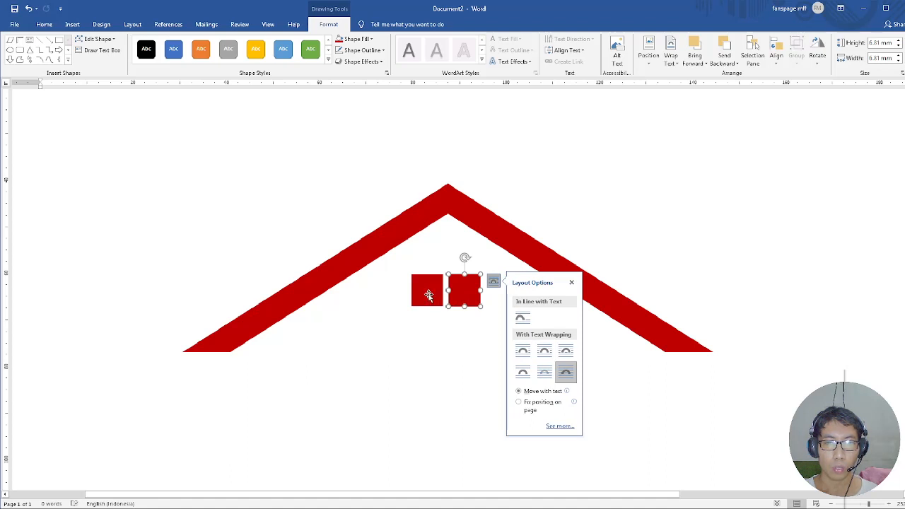
{"action": "left_click", "coordinate": [428, 290], "text": "shift"}
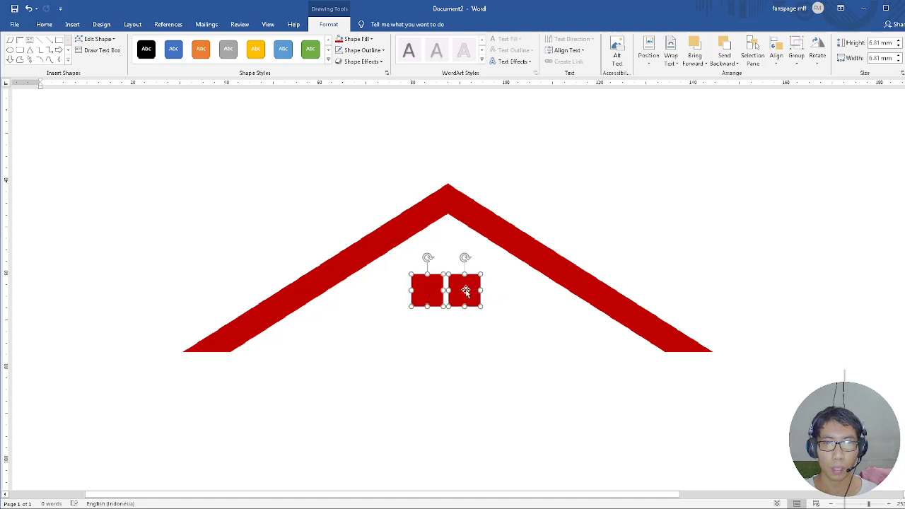
{"action": "left_click_drag", "start_coordinate": [466, 290], "coordinate": [468, 224]}
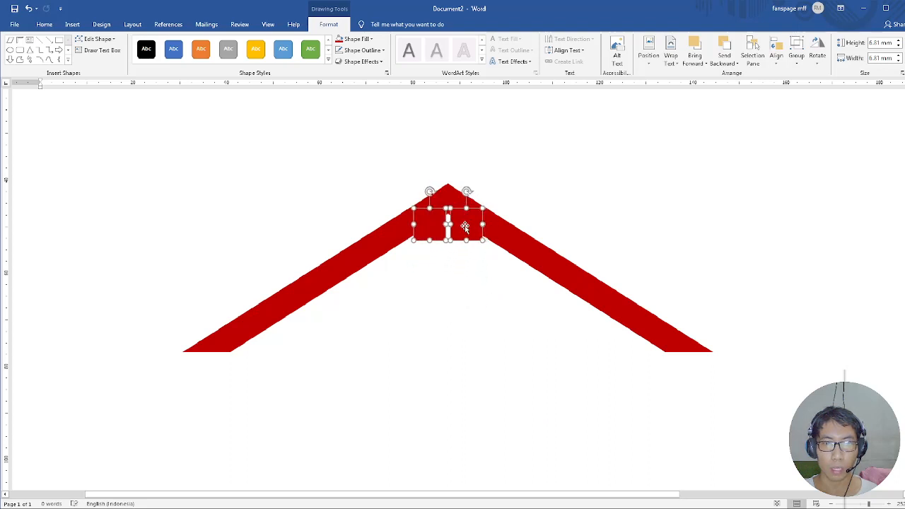
{"action": "left_click_drag", "start_coordinate": [464, 227], "coordinate": [464, 294]}
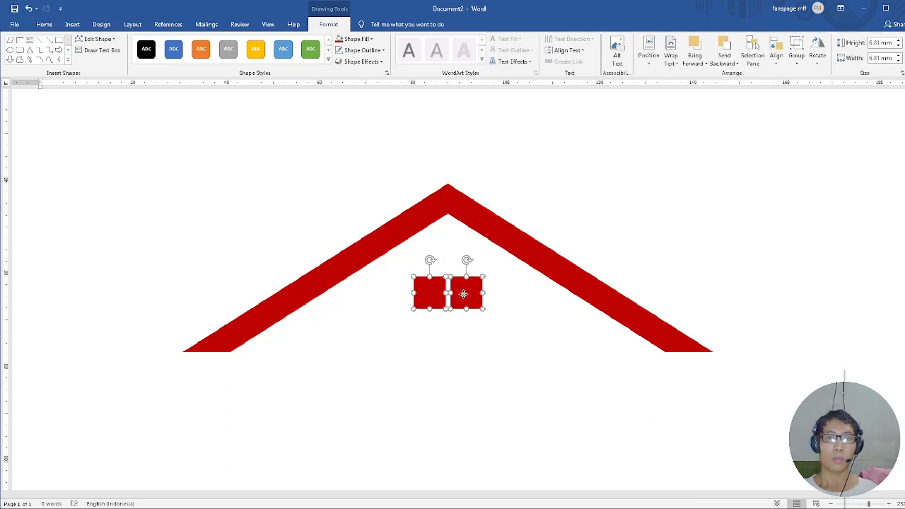
{"action": "right_click", "coordinate": [463, 295]}
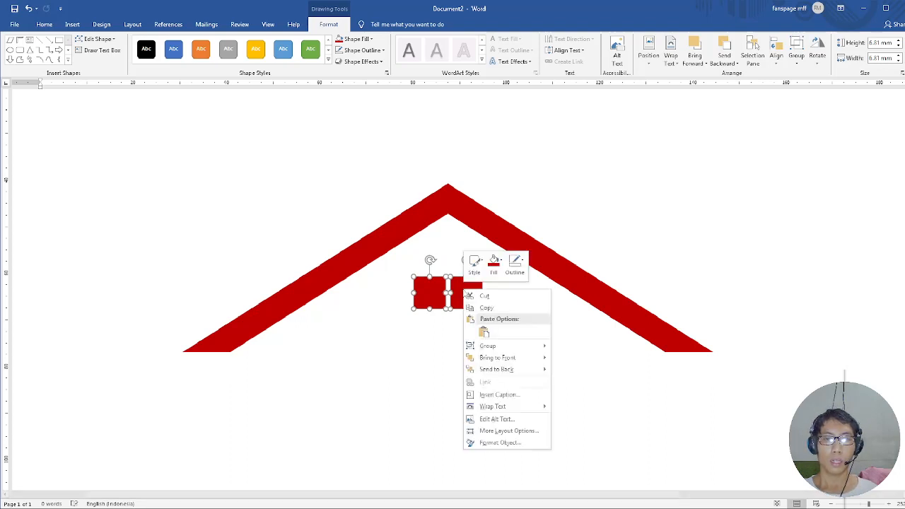
{"action": "key", "text": "Escape"}
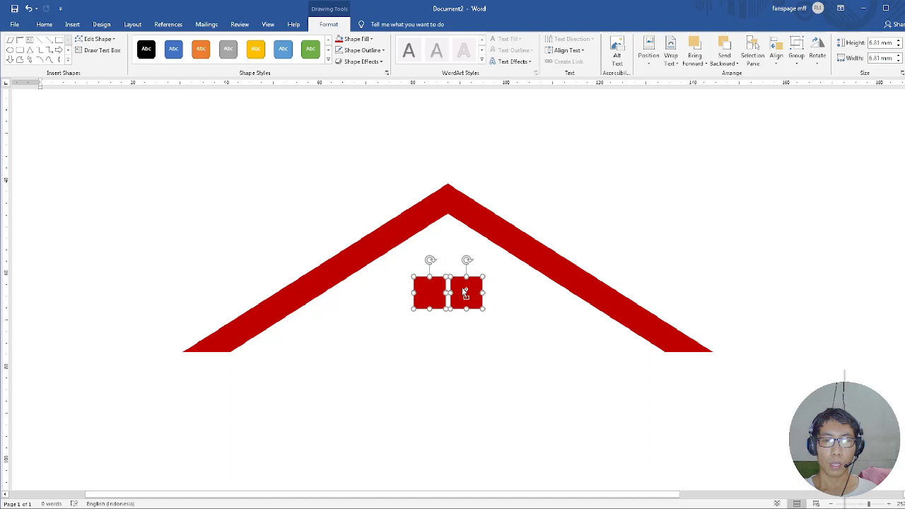
{"action": "left_click_drag", "start_coordinate": [465, 293], "coordinate": [464, 303]}
{"action": "key", "text": "ctrl+z"}
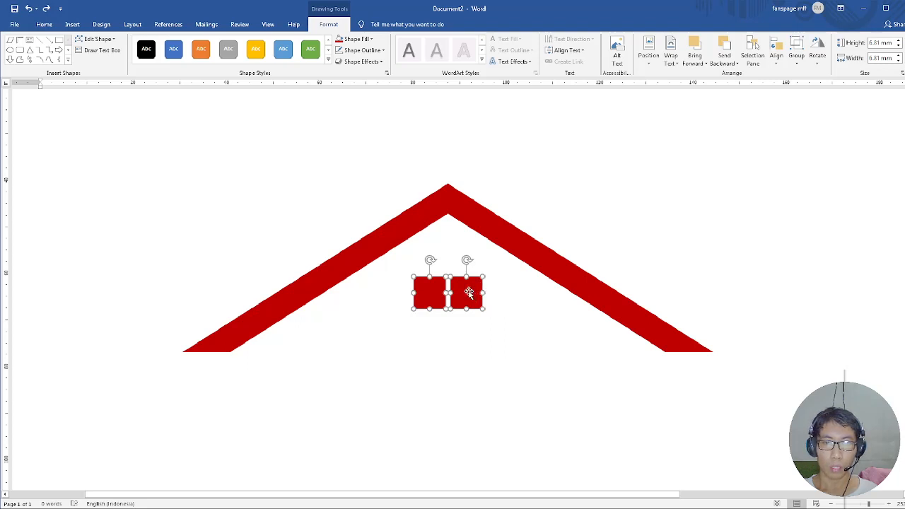
{"action": "left_click_drag", "start_coordinate": [469, 293], "coordinate": [466, 307]}
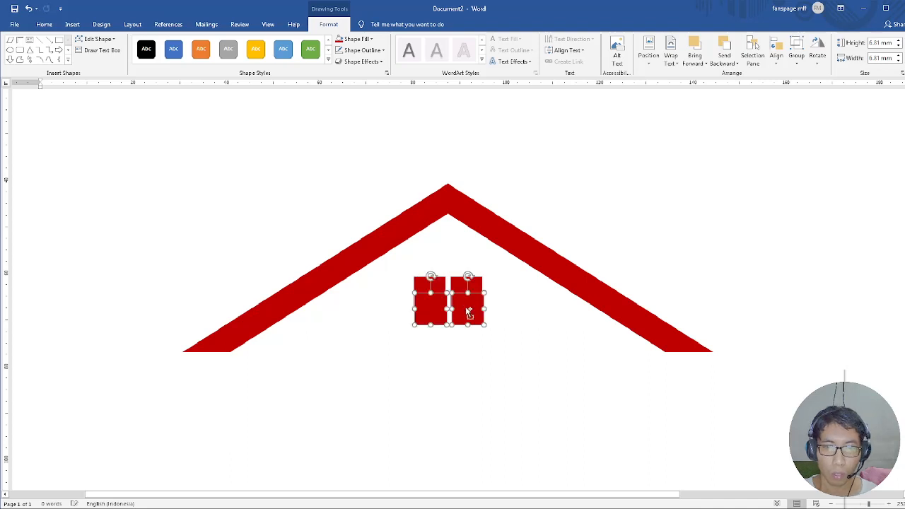
{"action": "key", "text": "ctrl+z"}
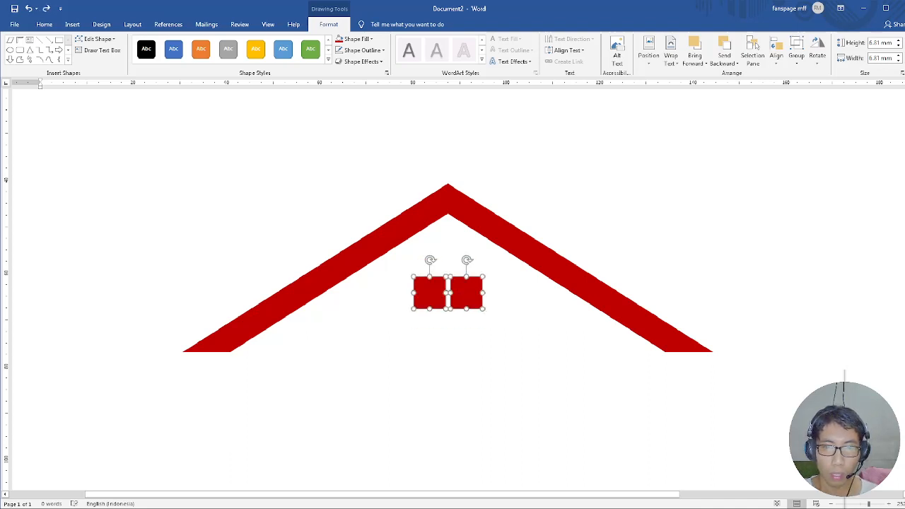
Duplicate the pair of squares directly below with a matching narrow gap, forming a four-pane window.
{"action": "left_click_drag", "start_coordinate": [870, 504], "coordinate": [884, 505]}
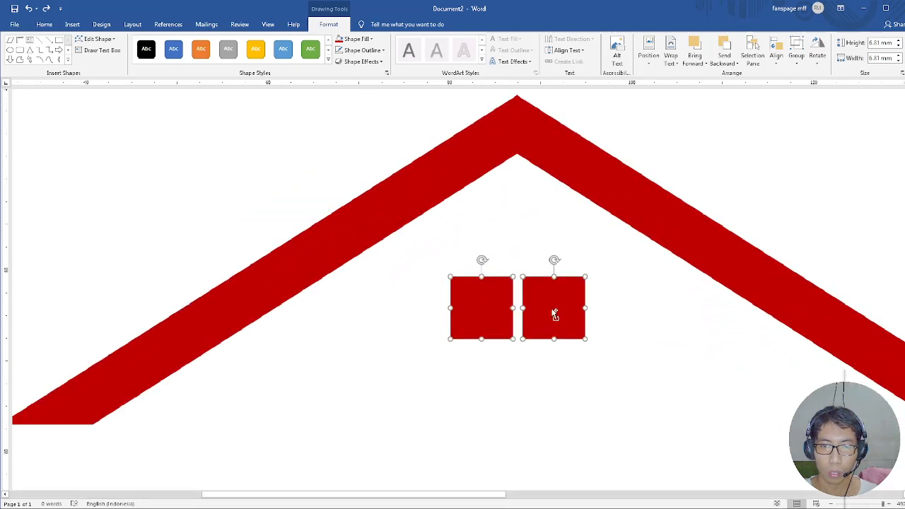
{"action": "left_click_drag", "start_coordinate": [555, 314], "coordinate": [506, 368]}
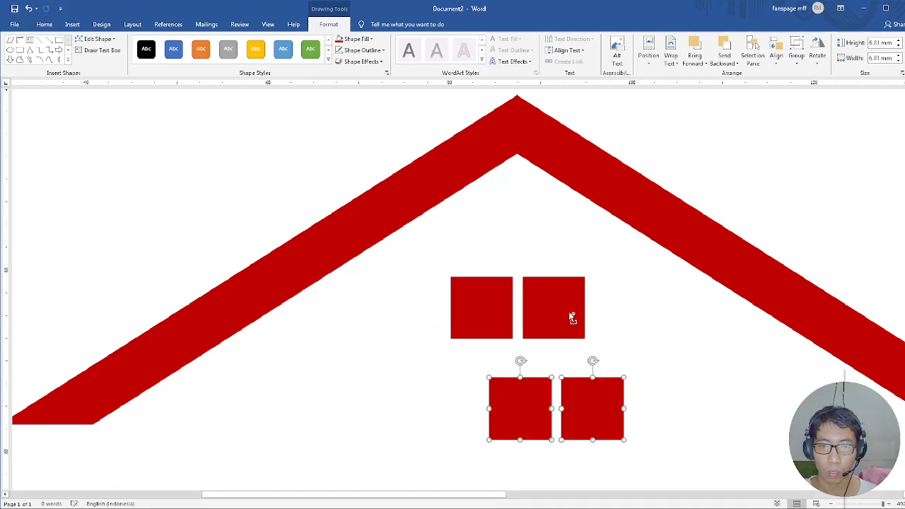
{"action": "key", "text": "ctrl+z"}
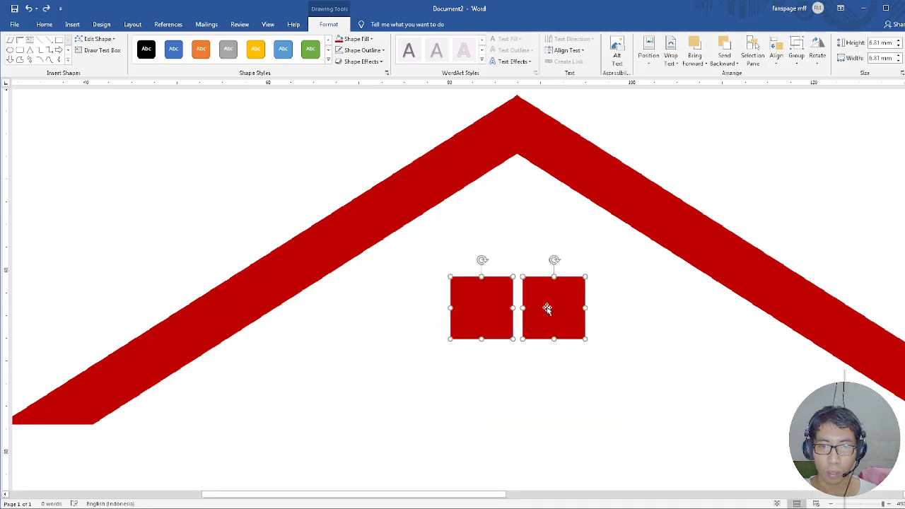
{"action": "left_click_drag", "start_coordinate": [550, 313], "coordinate": [508, 339]}
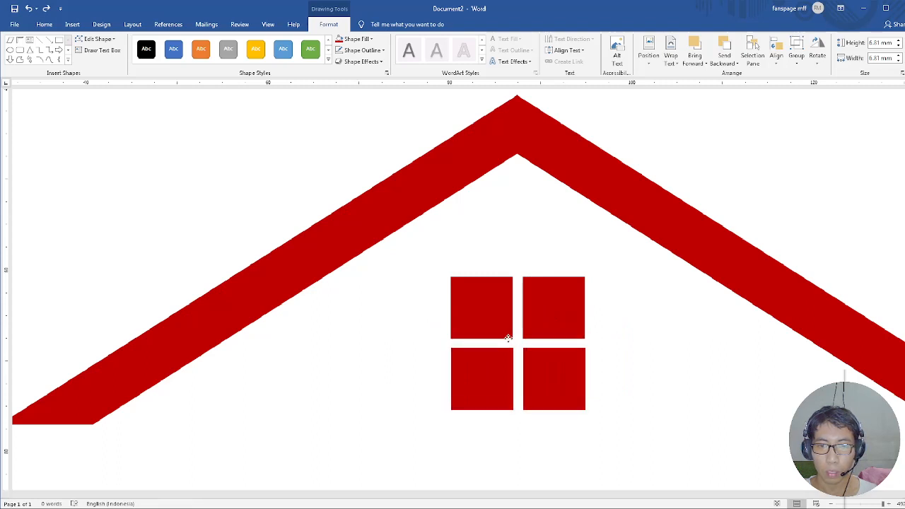
Move the lower pair of window squares slightly down so the horizontal gap matches the vertical gap.
{"action": "left_click_drag", "start_coordinate": [508, 339], "coordinate": [508, 340]}
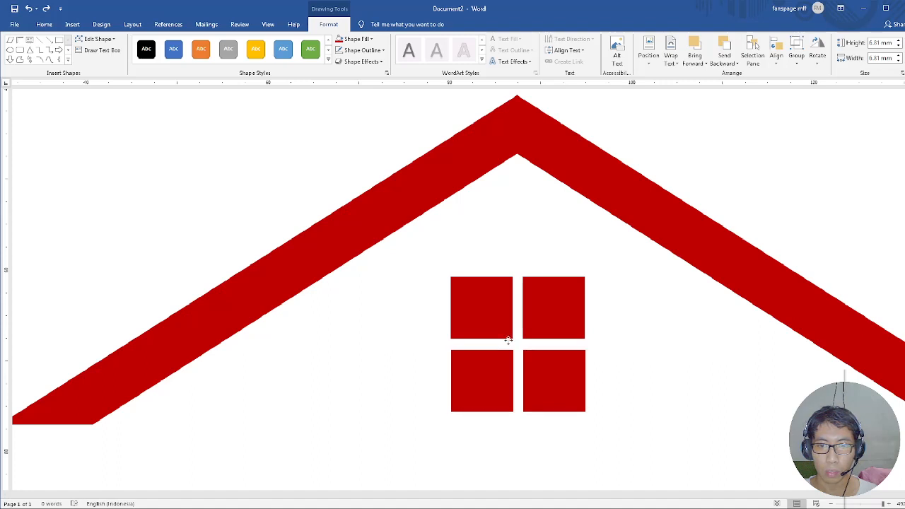
{"action": "left_click_drag", "start_coordinate": [508, 340], "coordinate": [508, 340]}
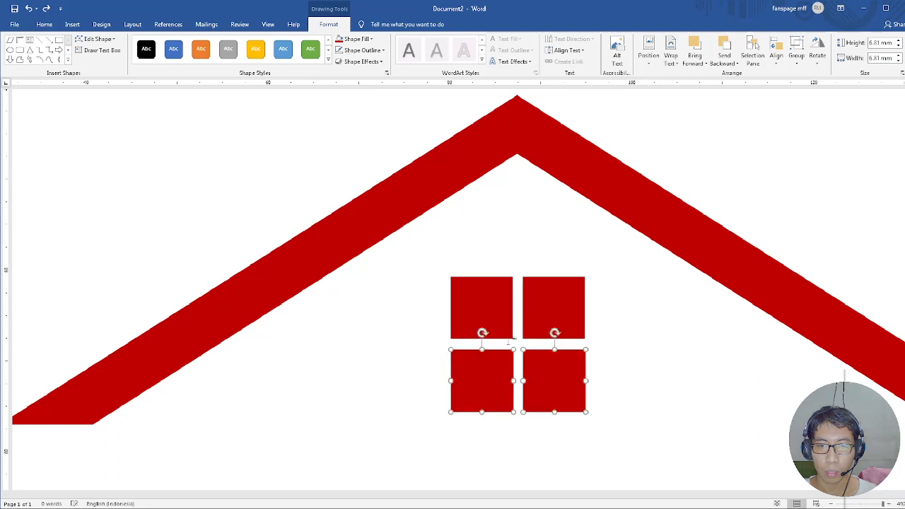
{"action": "left_click", "coordinate": [492, 311]}
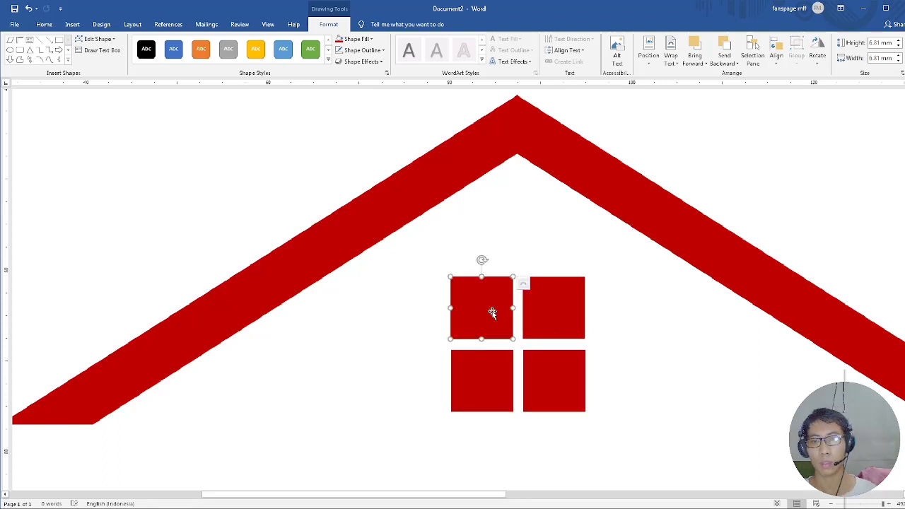
{"action": "left_click", "coordinate": [531, 319]}
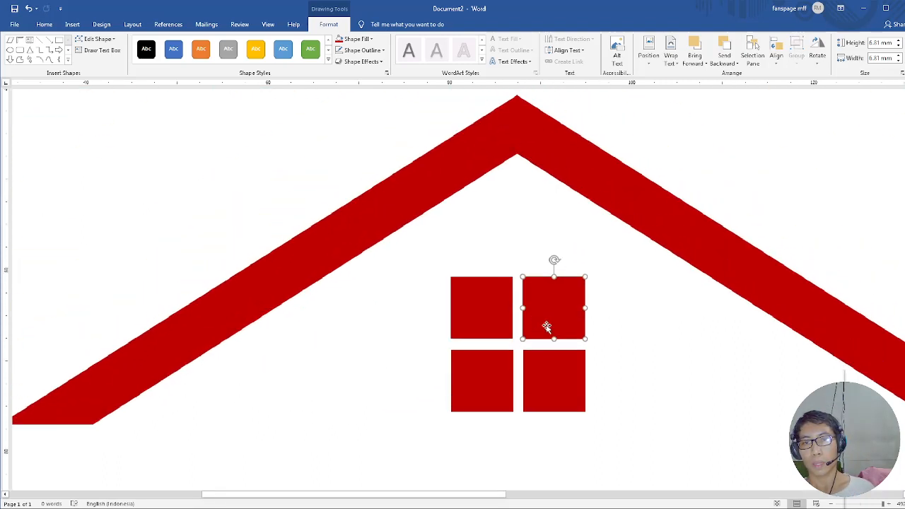
{"action": "left_click", "coordinate": [876, 504]}
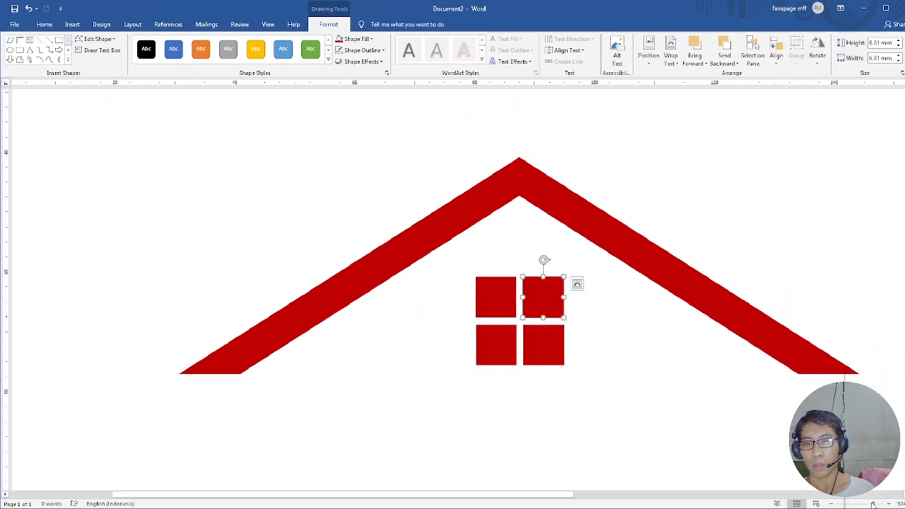
{"action": "left_click", "coordinate": [515, 339]}
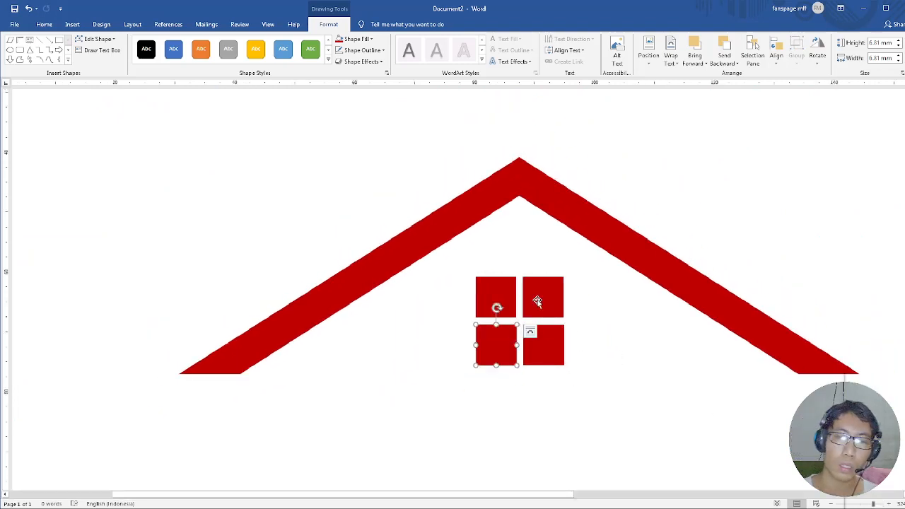
{"action": "left_click", "coordinate": [505, 291]}
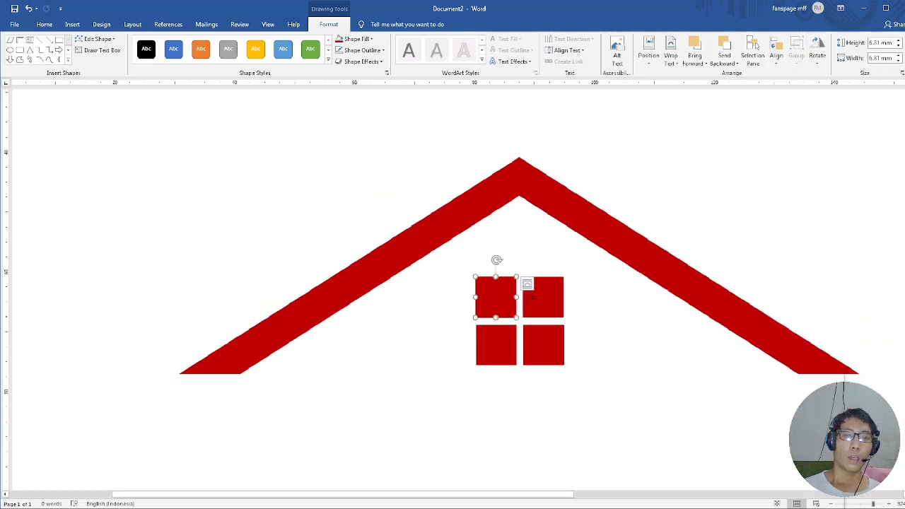
{"action": "left_click", "coordinate": [538, 346]}
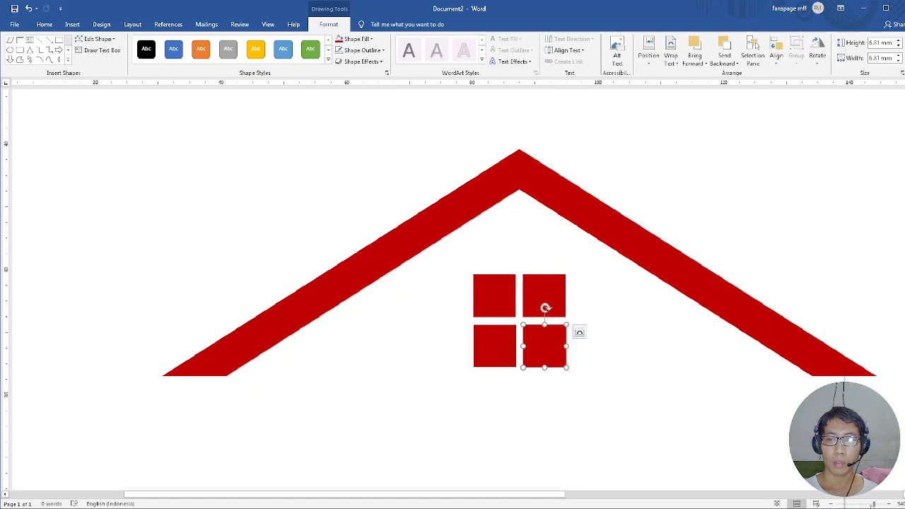
{"action": "left_click_drag", "start_coordinate": [875, 504], "coordinate": [871, 503]}
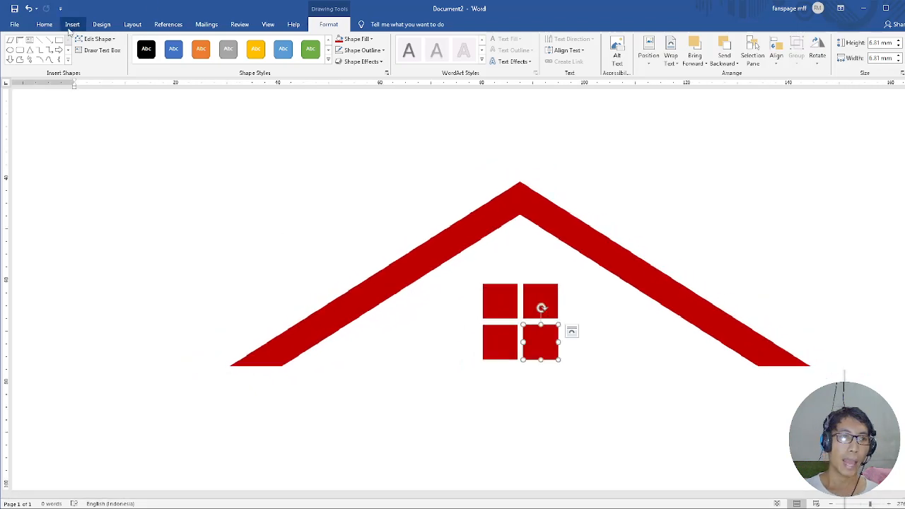
{"action": "left_click", "coordinate": [45, 25]}
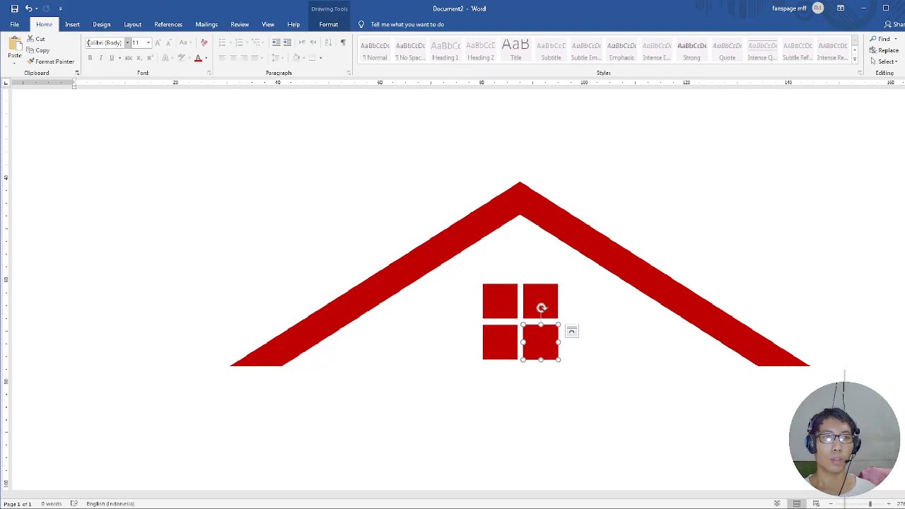
{"action": "left_click", "coordinate": [127, 43]}
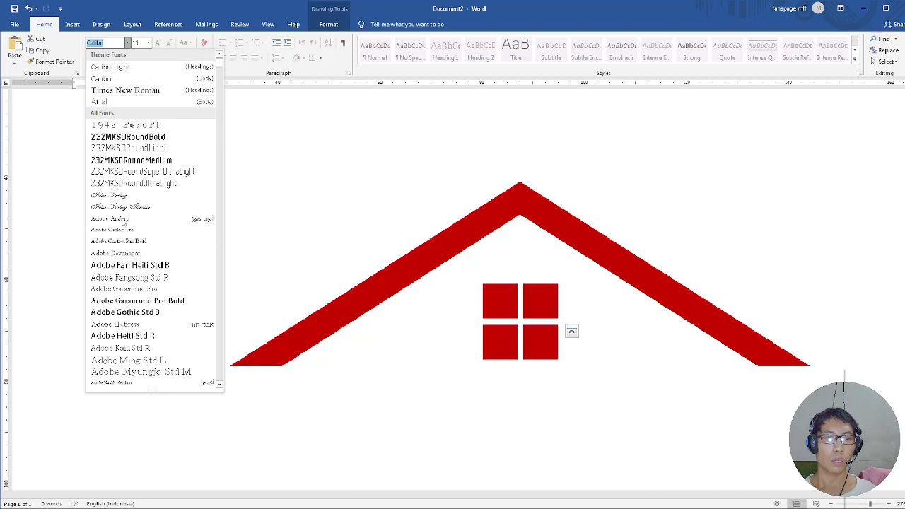
{"action": "scroll", "coordinate": [141, 234], "scroll_direction": "down", "scroll_amount": 3}
{"action": "scroll", "coordinate": [150, 245], "scroll_direction": "up", "scroll_amount": 3}
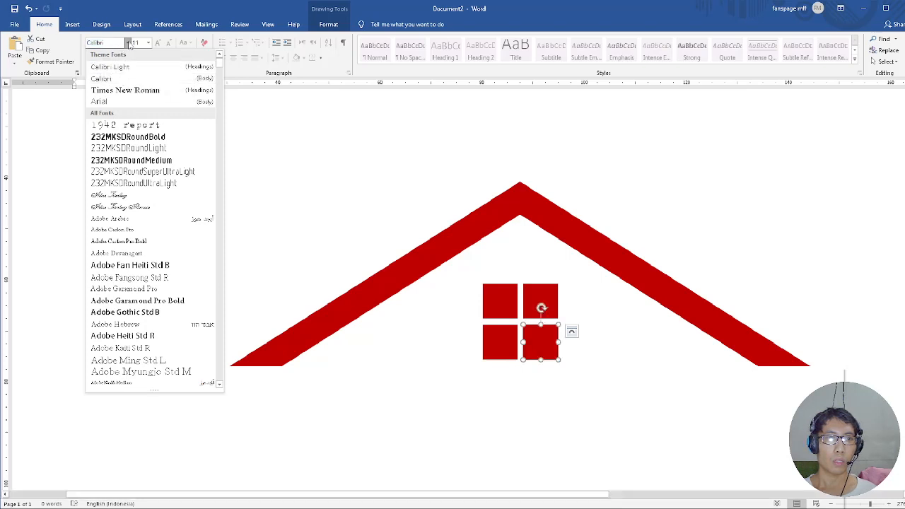
{"action": "left_click", "coordinate": [132, 43]}
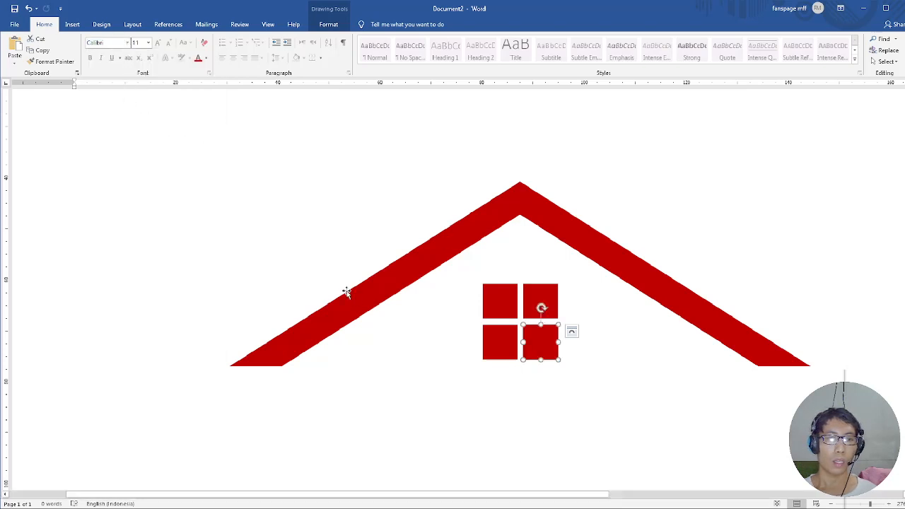
Insert a Simple Text Box into the document, with no shape selected.
{"action": "left_click", "coordinate": [132, 186]}
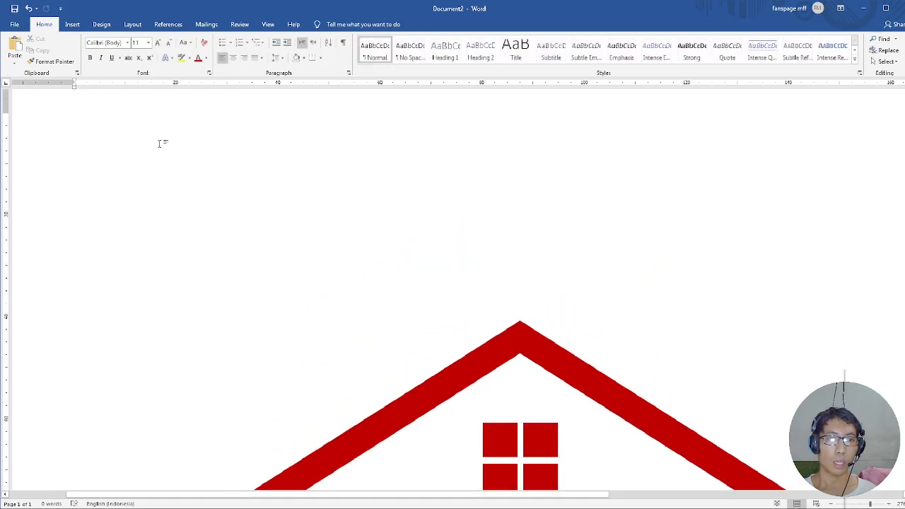
{"action": "scroll", "coordinate": [319, 162], "scroll_direction": "down", "scroll_amount": 5}
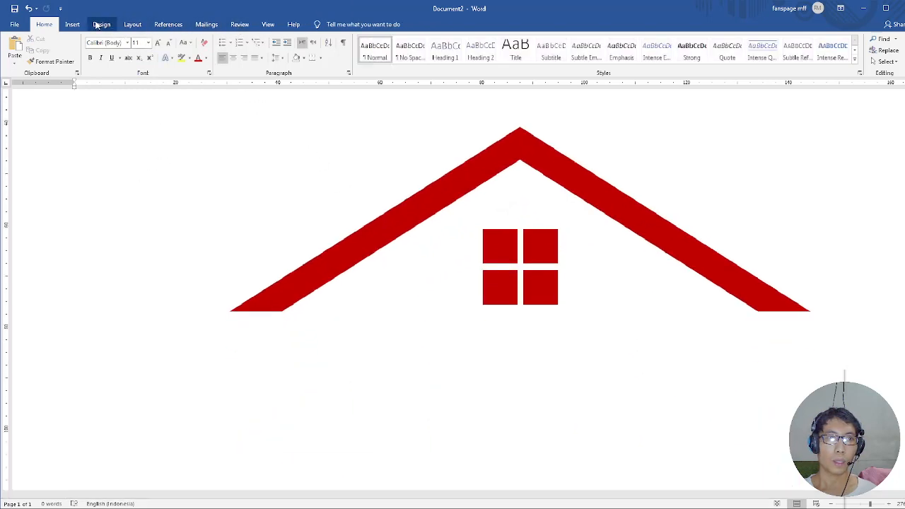
{"action": "left_click", "coordinate": [75, 25]}
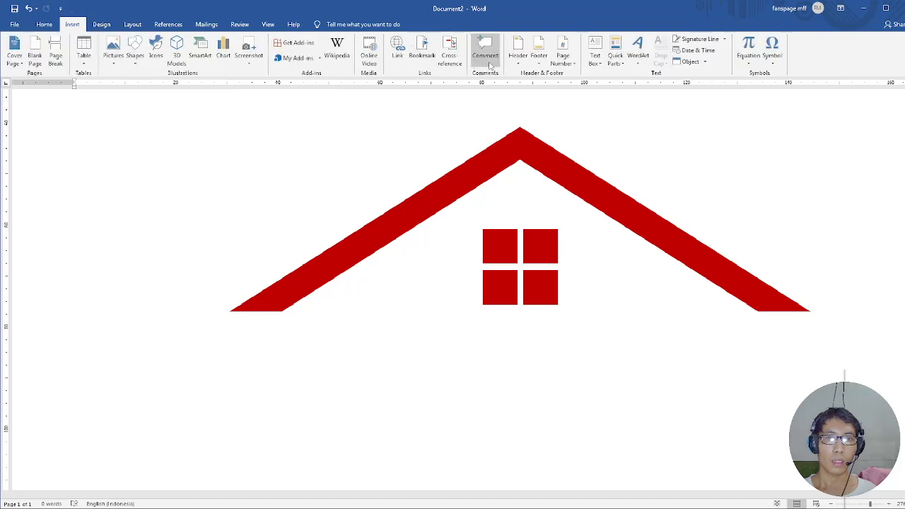
{"action": "left_click", "coordinate": [601, 65]}
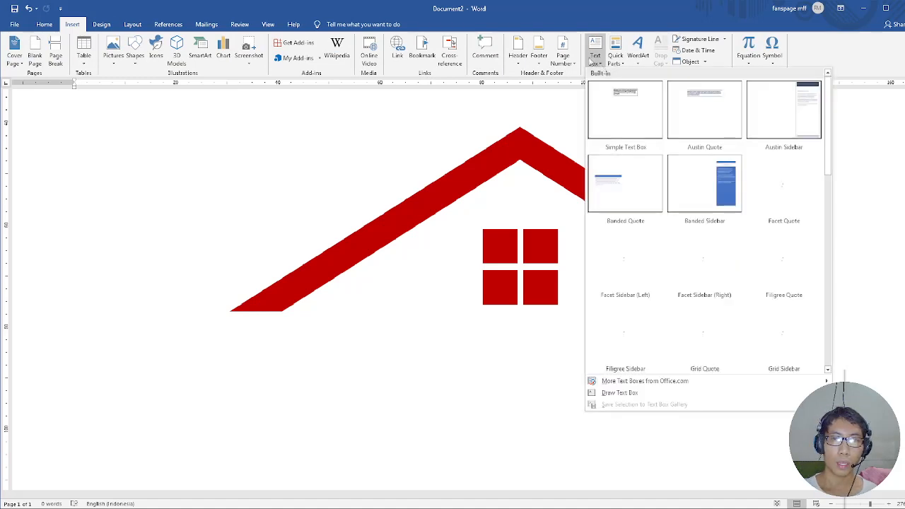
{"action": "left_click", "coordinate": [631, 110]}
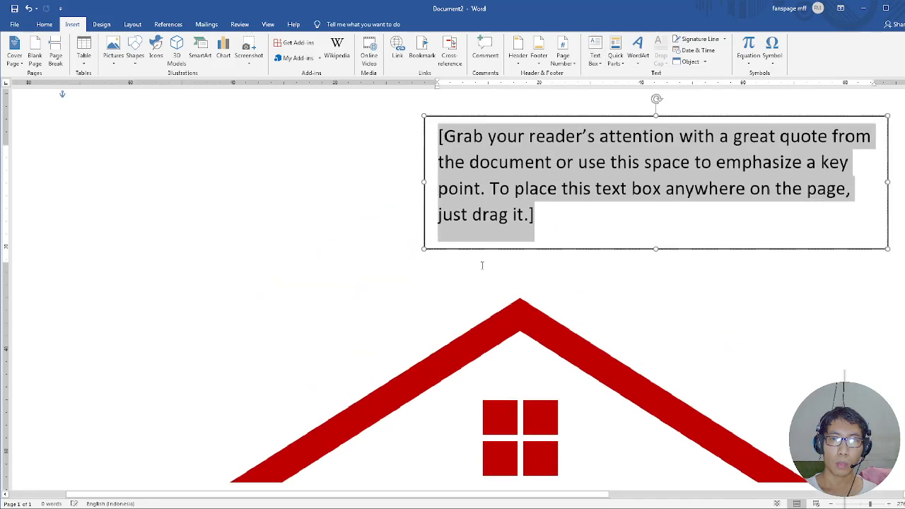
Move the text box directly below the window, just under the lower ends of the roof.
{"action": "scroll", "coordinate": [507, 241], "scroll_direction": "up", "scroll_amount": 3}
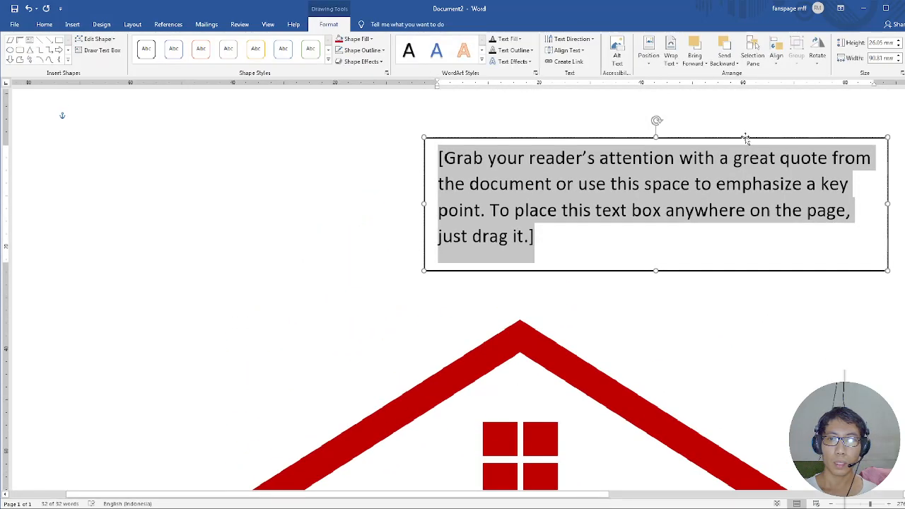
{"action": "left_click_drag", "start_coordinate": [746, 139], "coordinate": [583, 433]}
{"action": "scroll", "coordinate": [614, 326], "scroll_direction": "down", "scroll_amount": 9}
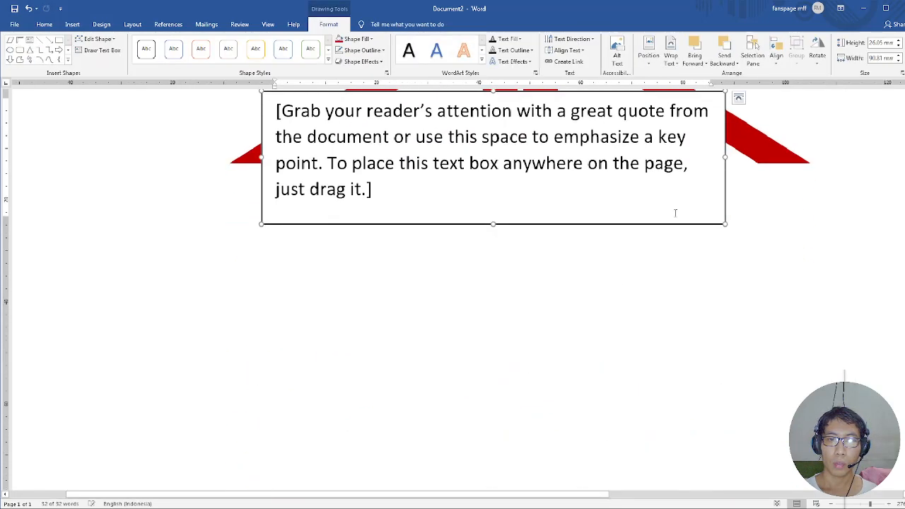
{"action": "scroll", "coordinate": [669, 215], "scroll_direction": "up", "scroll_amount": 4}
{"action": "scroll", "coordinate": [577, 246], "scroll_direction": "up", "scroll_amount": 1}
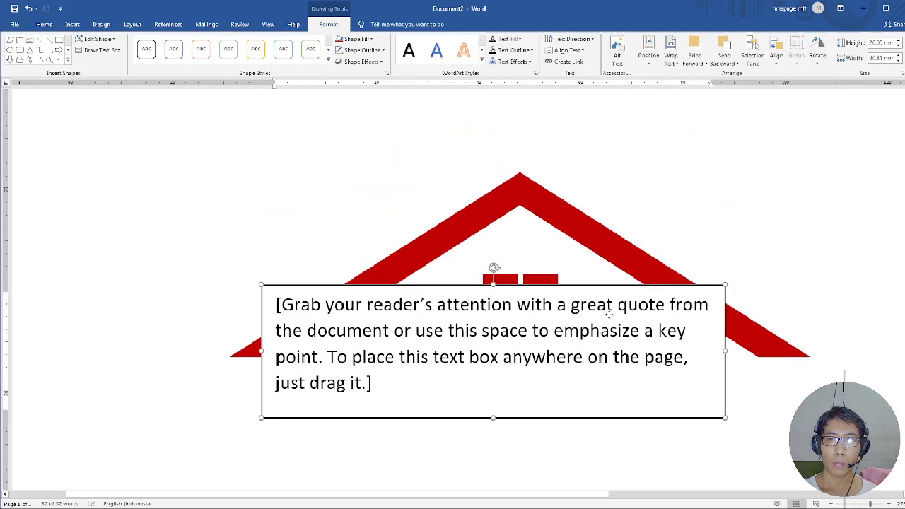
{"action": "left_click_drag", "start_coordinate": [605, 286], "coordinate": [617, 379]}
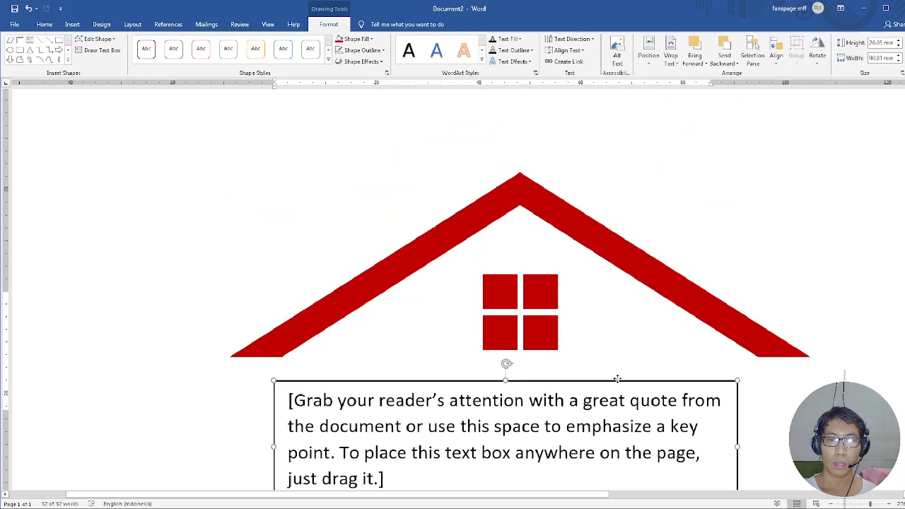
Replace the text box's placeholder text with "INDAH REGENCY" in capitals.
{"action": "left_click", "coordinate": [568, 413]}
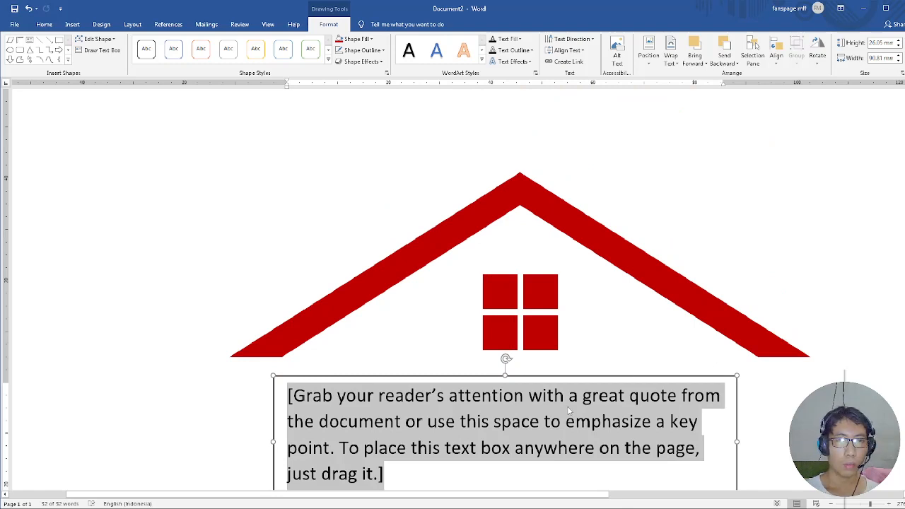
{"action": "key", "text": "Delete"}
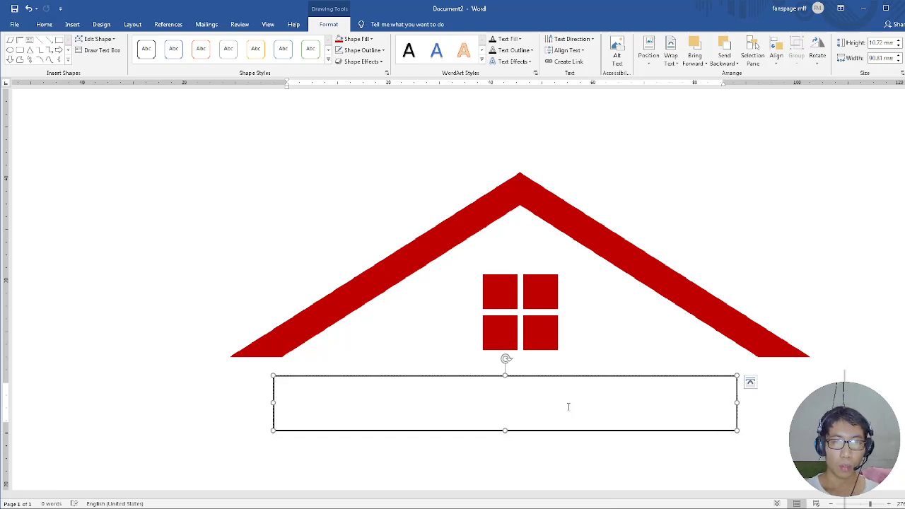
{"action": "type", "text": "In"}
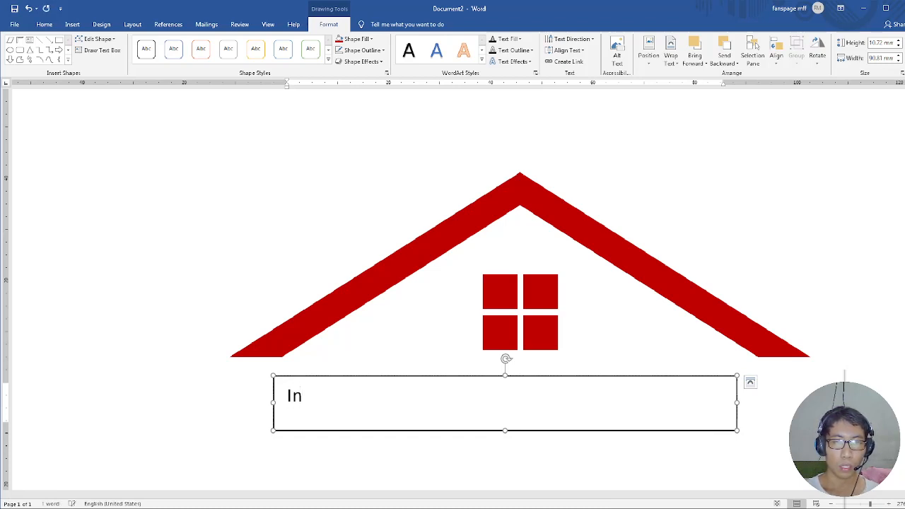
{"action": "key", "text": "BackSpace"}
{"action": "type", "text": "NDAH"}
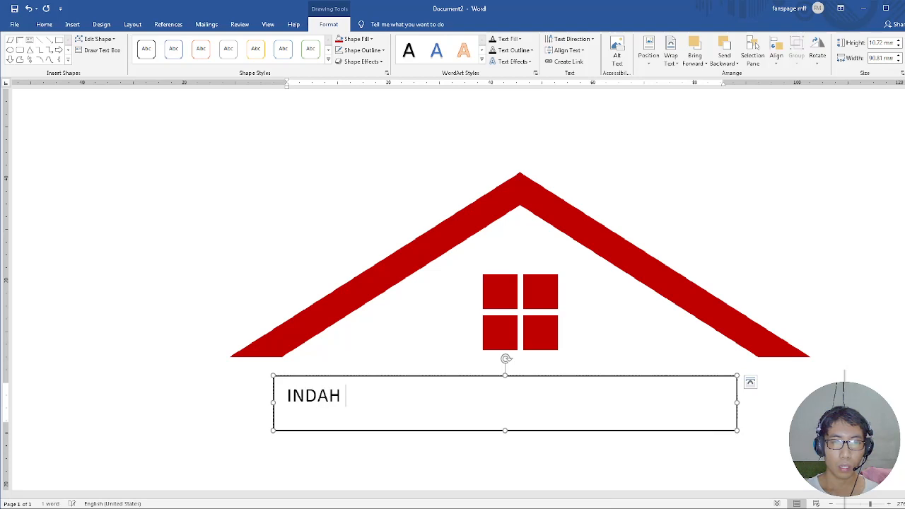
{"action": "type", "text": " REGE"}
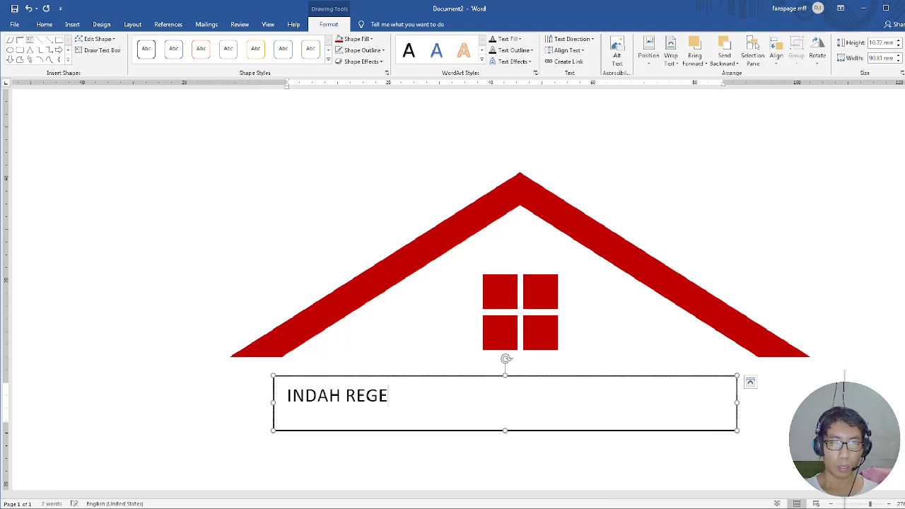
{"action": "type", "text": "N"}
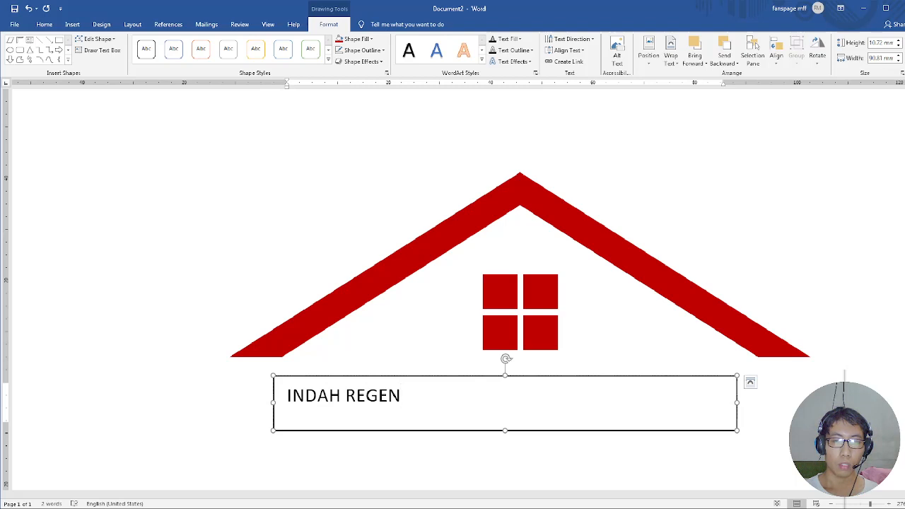
{"action": "type", "text": "CY"}
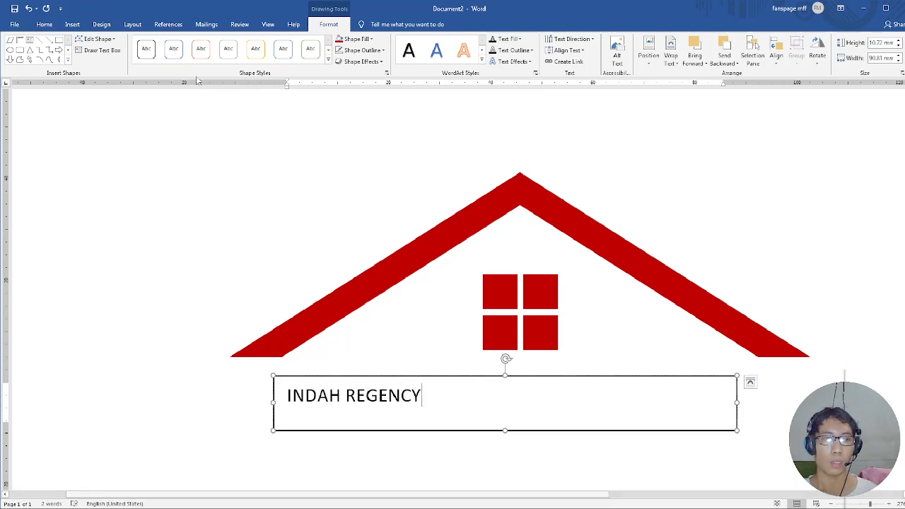
Set the font size of the whole INDAH REGENCY text box to 36.
{"action": "left_click", "coordinate": [558, 375]}
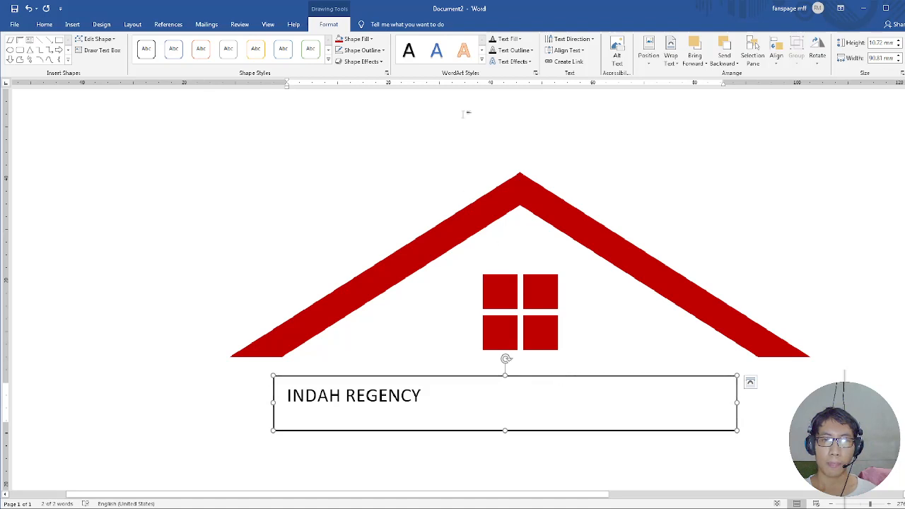
{"action": "left_click", "coordinate": [44, 26]}
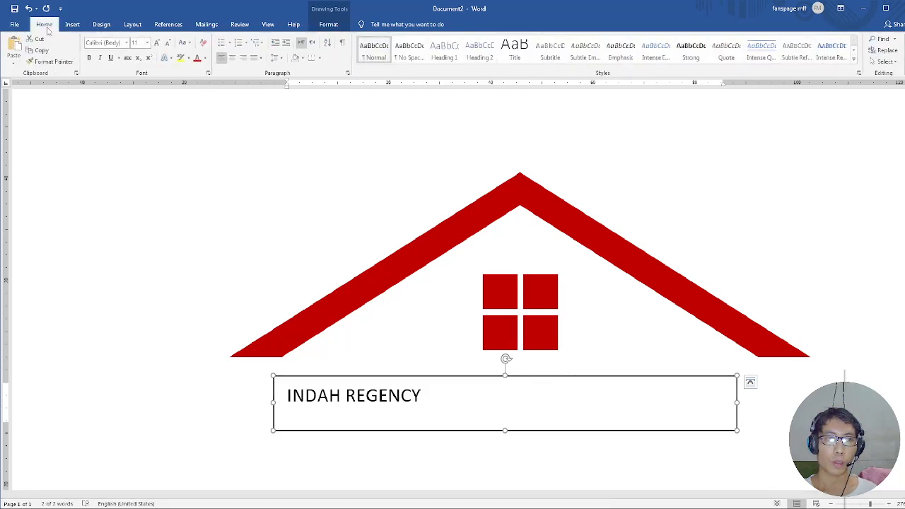
{"action": "left_click", "coordinate": [149, 44]}
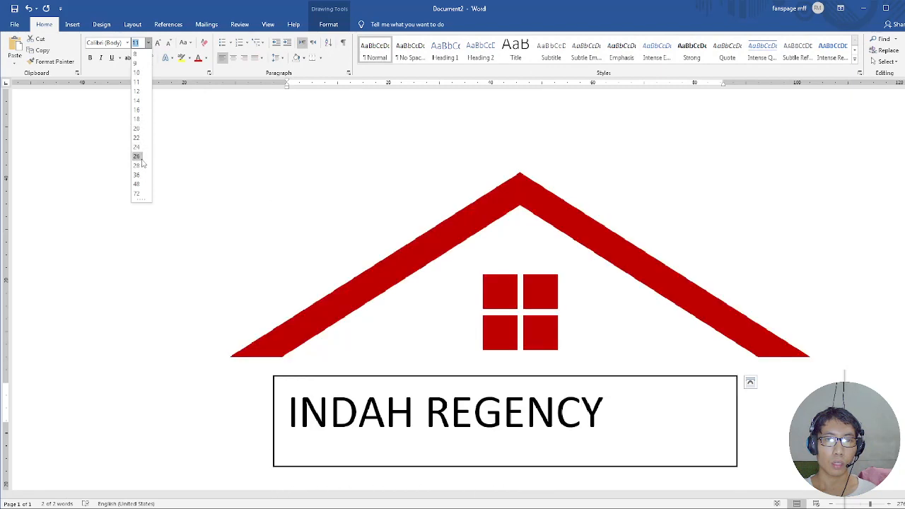
{"action": "left_click", "coordinate": [140, 157]}
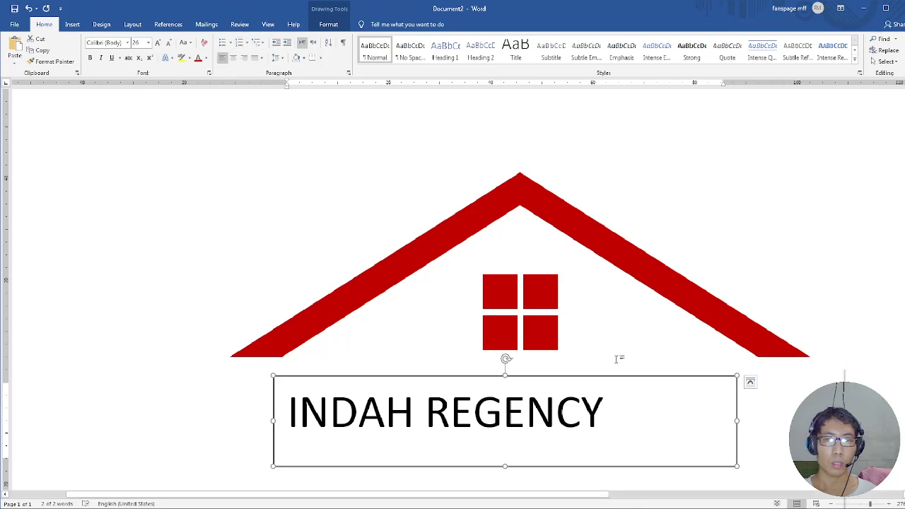
{"action": "left_click", "coordinate": [158, 43]}
{"action": "left_click", "coordinate": [158, 43]}
{"action": "left_click", "coordinate": [157, 43]}
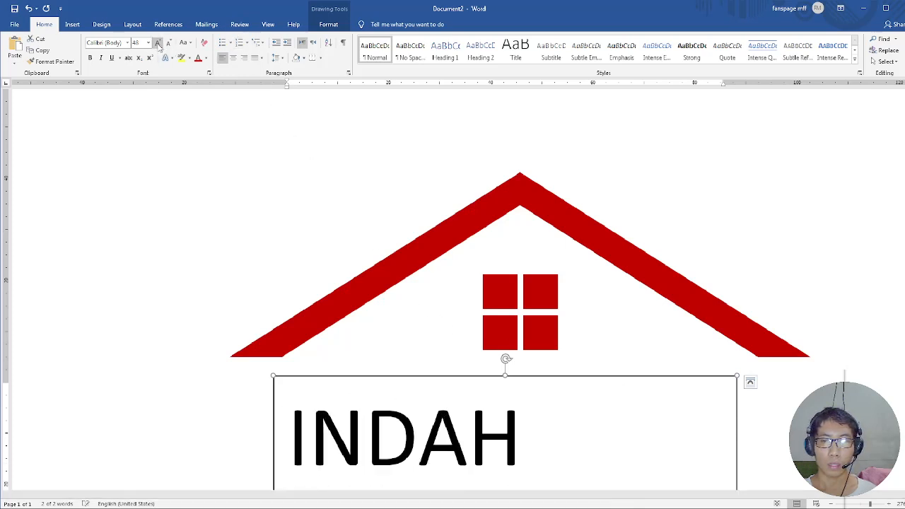
{"action": "left_click", "coordinate": [170, 44]}
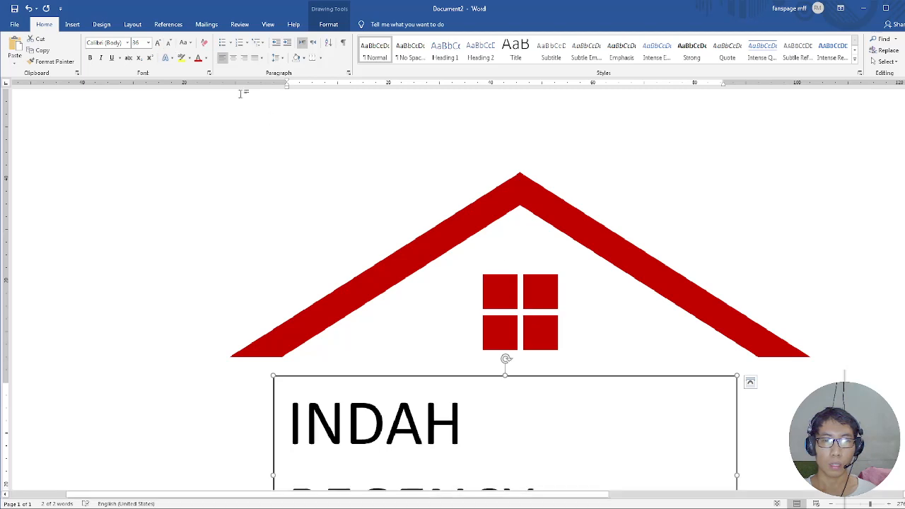
Widen the INDAH REGENCY text box on both sides so its edges line up with the outer ends of the roof.
{"action": "scroll", "coordinate": [756, 310], "scroll_direction": "down", "scroll_amount": 3}
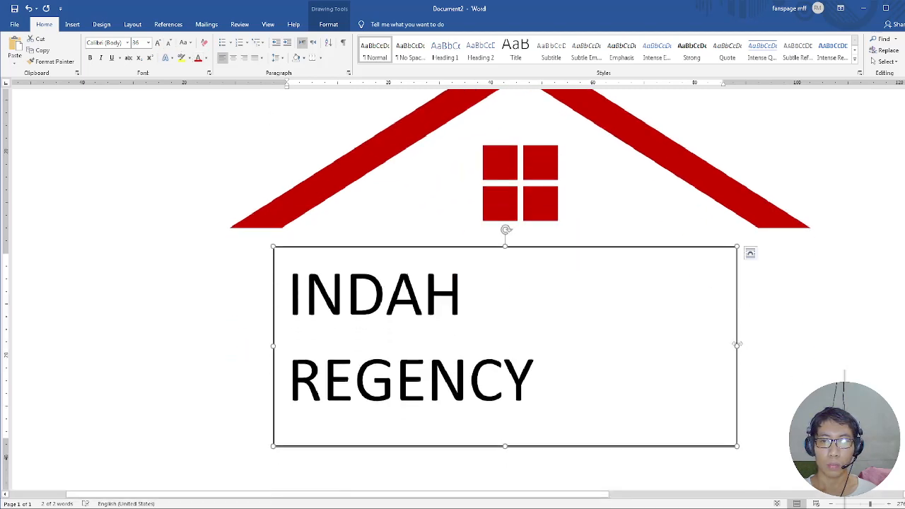
{"action": "left_click_drag", "start_coordinate": [737, 345], "coordinate": [808, 227]}
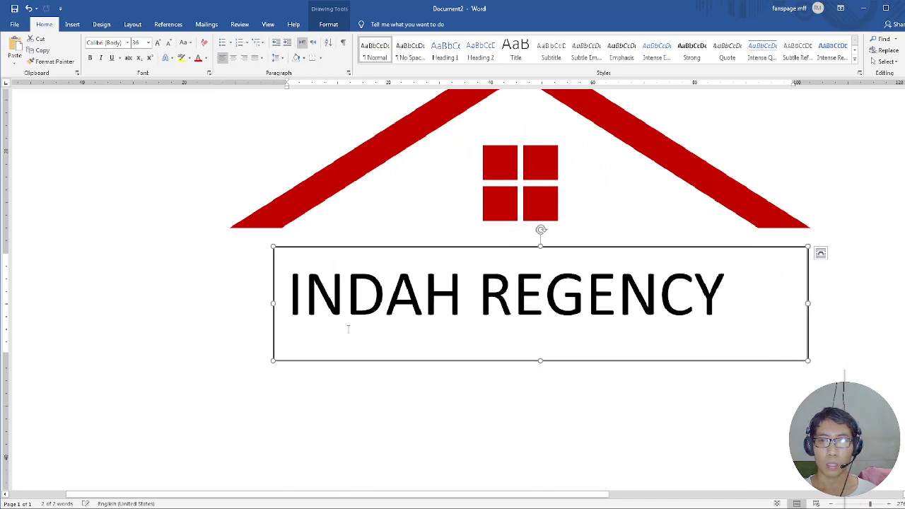
{"action": "left_click_drag", "start_coordinate": [271, 303], "coordinate": [230, 230]}
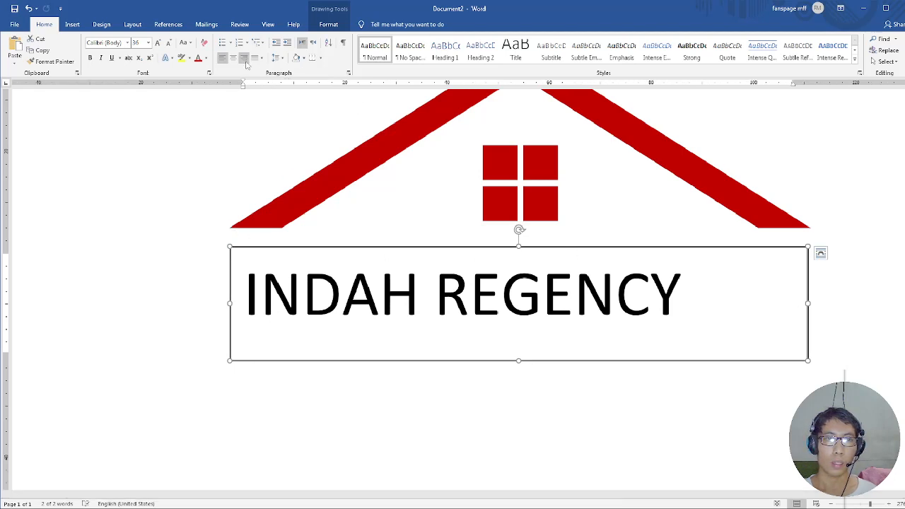
{"action": "scroll", "coordinate": [535, 288], "scroll_direction": "up", "scroll_amount": 2}
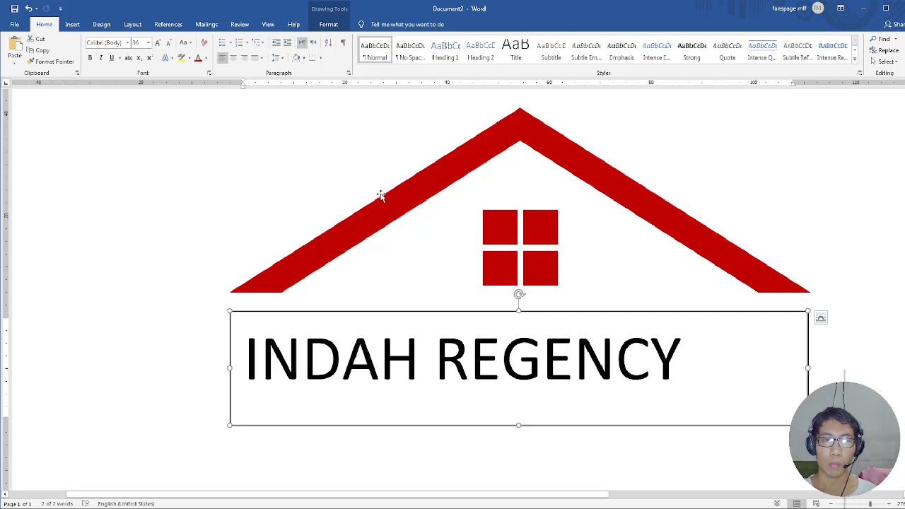
{"action": "left_click", "coordinate": [291, 354]}
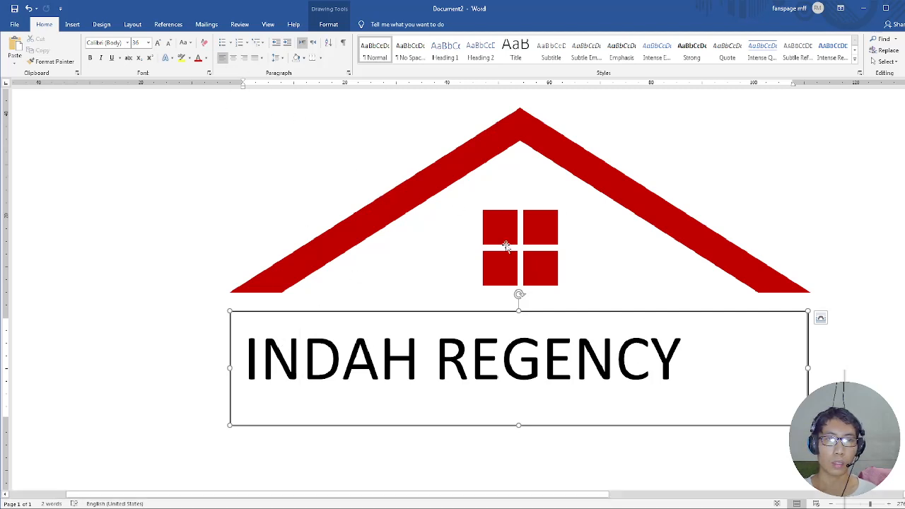
{"action": "left_click", "coordinate": [158, 43]}
{"action": "left_click", "coordinate": [158, 44]}
{"action": "left_click", "coordinate": [158, 43]}
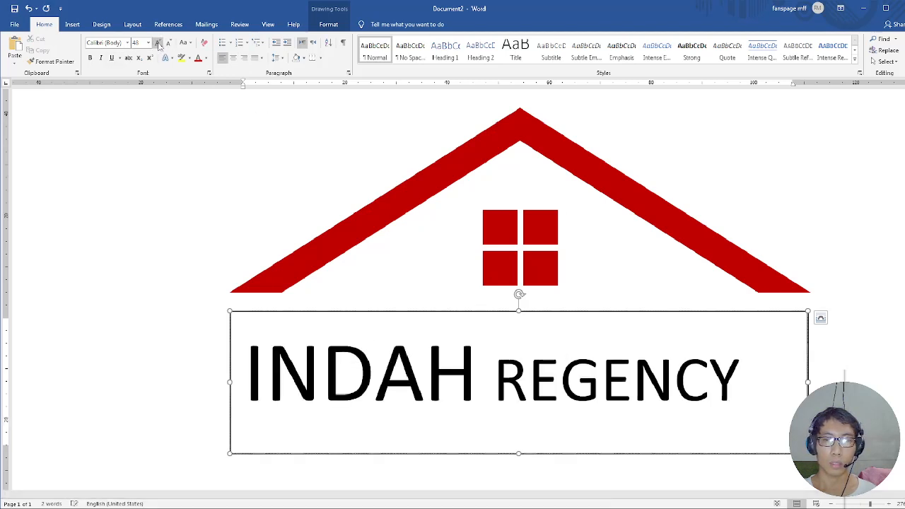
{"action": "left_click", "coordinate": [168, 43]}
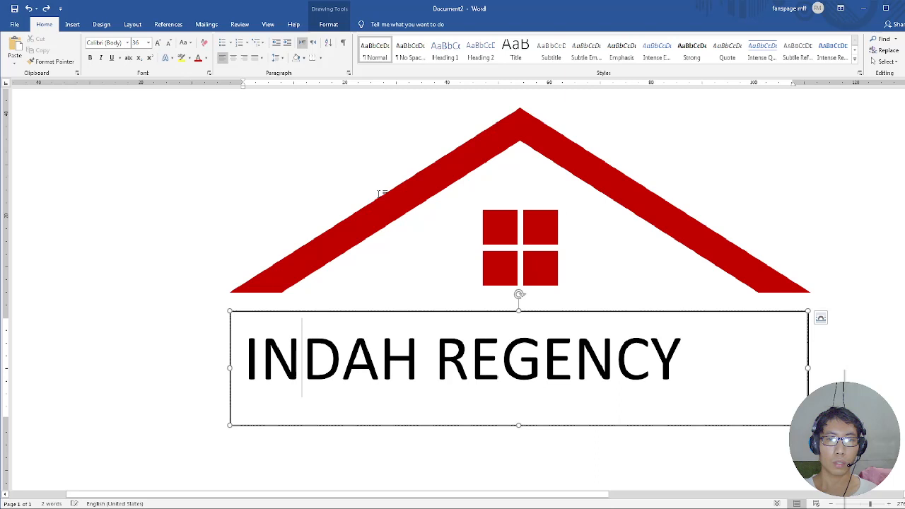
Set the font size of the whole INDAH REGENCY text to 45.
{"action": "left_click", "coordinate": [535, 382]}
{"action": "key", "text": "ctrl+a"}
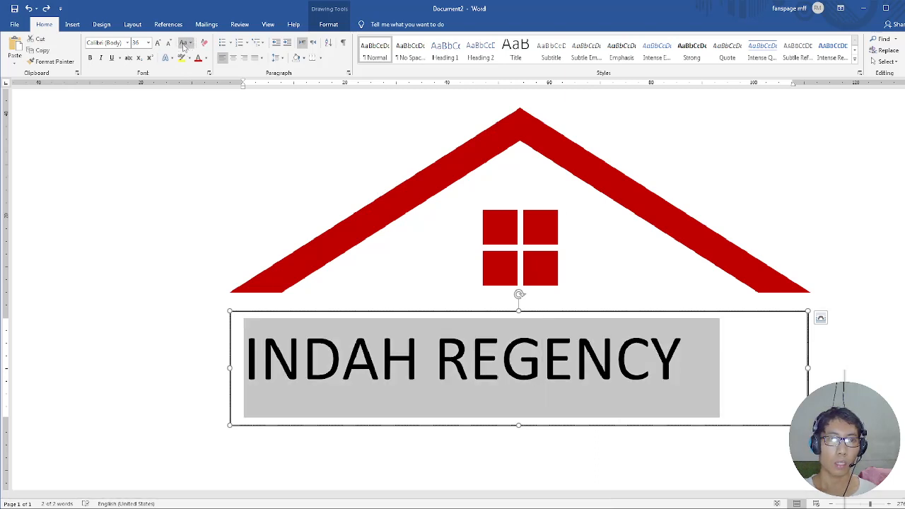
{"action": "left_click", "coordinate": [158, 43]}
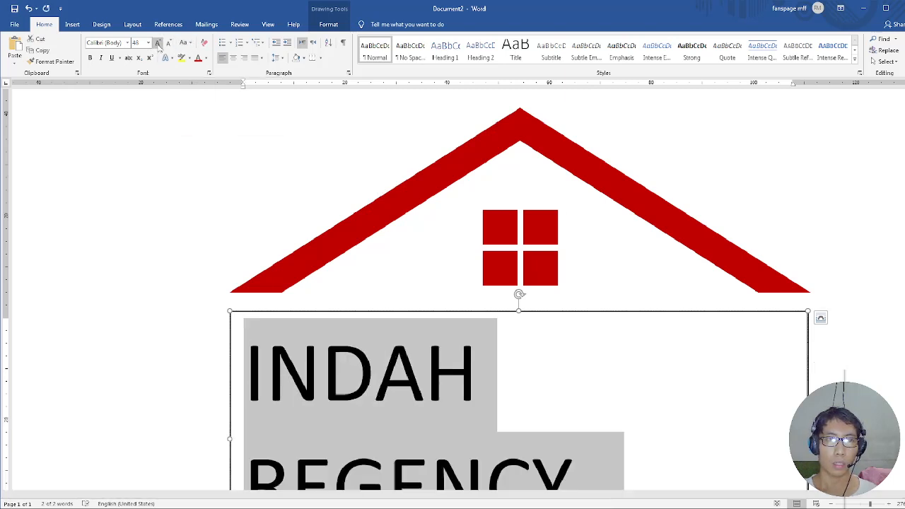
{"action": "left_click", "coordinate": [169, 43]}
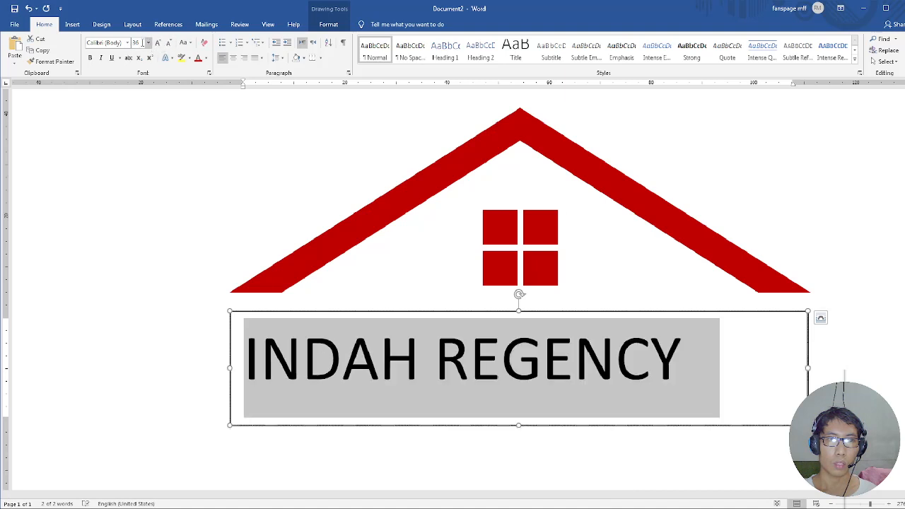
{"action": "left_click", "coordinate": [148, 43]}
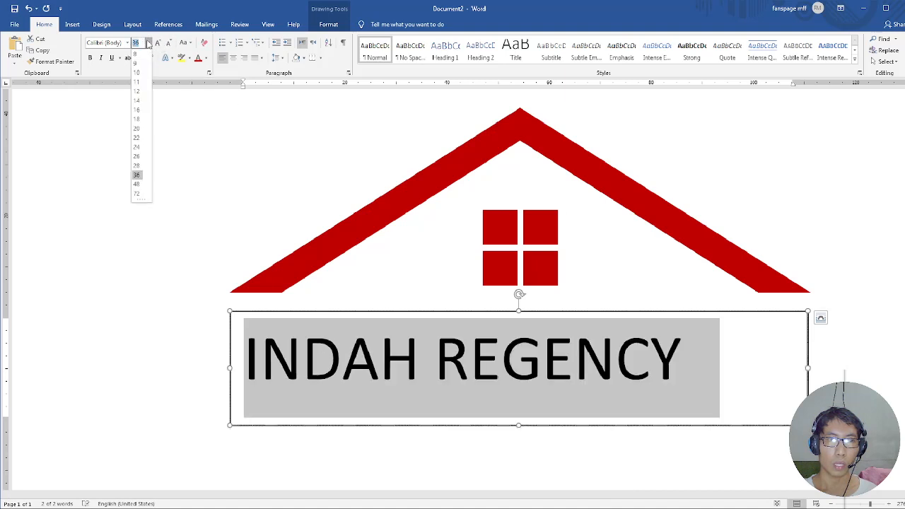
{"action": "left_click", "coordinate": [148, 43]}
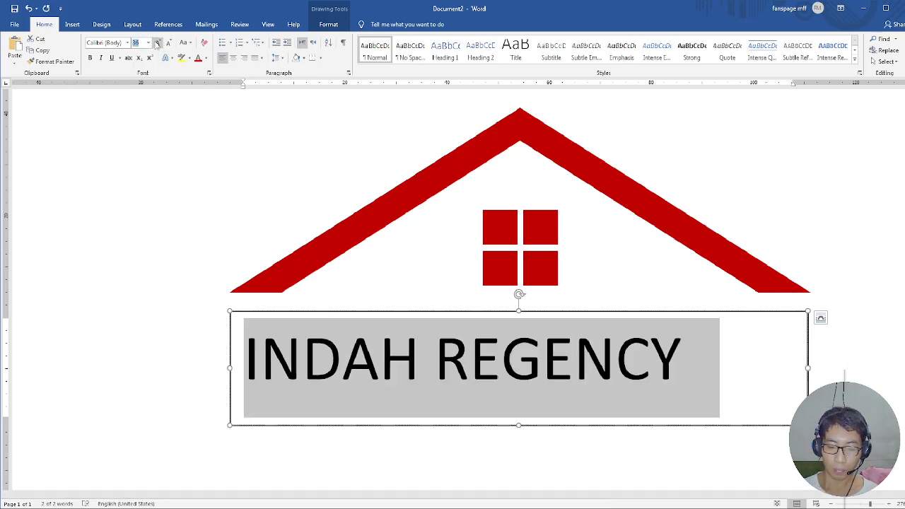
{"action": "left_click", "coordinate": [157, 43]}
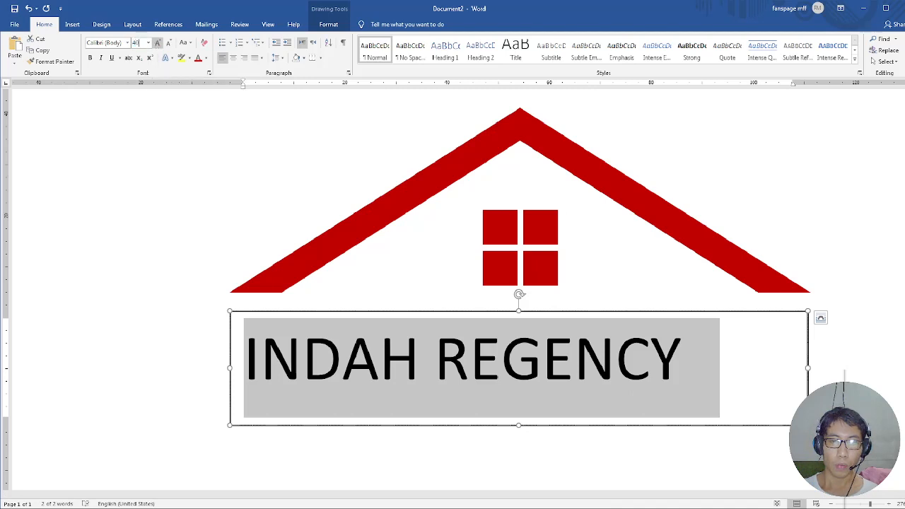
{"action": "left_click", "coordinate": [143, 44]}
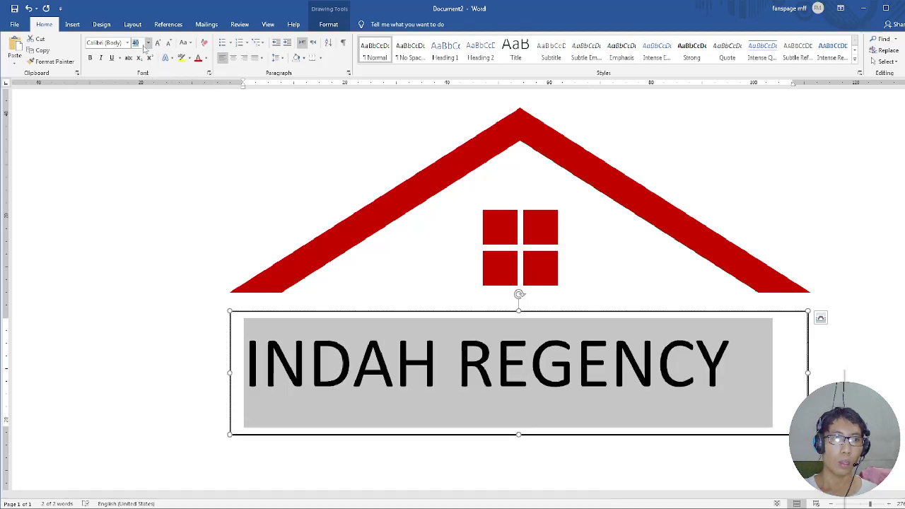
{"action": "type", "text": "4"}
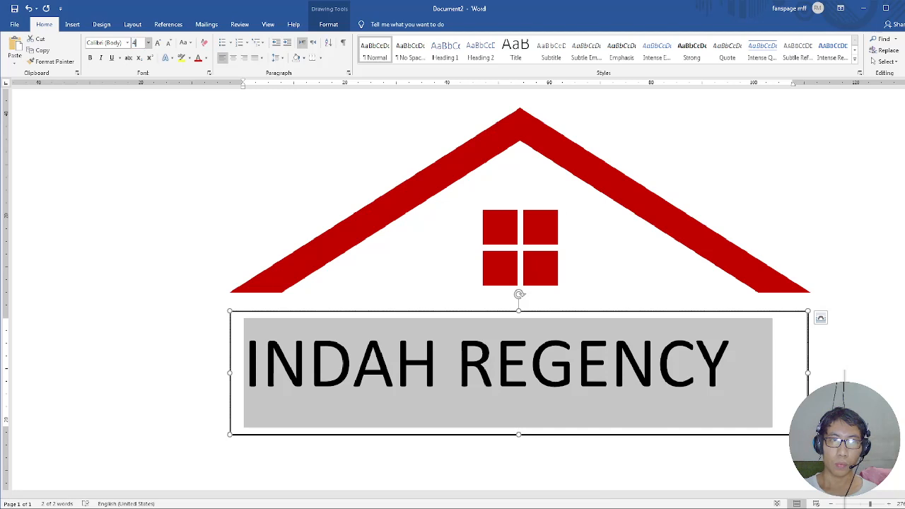
{"action": "type", "text": "5"}
{"action": "key", "text": "Return"}
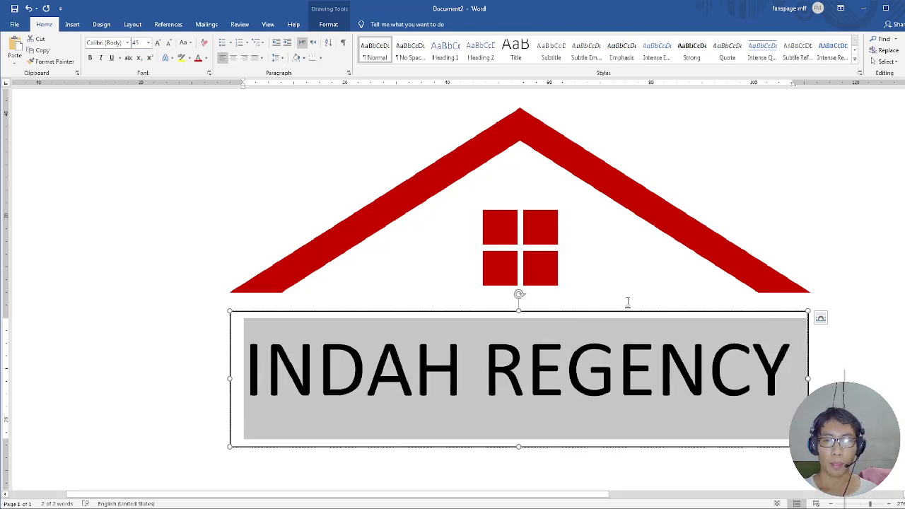
Remove the fill and outline from the INDAH REGENCY text box and move it up against the roof's lower ends.
{"action": "left_click", "coordinate": [656, 314]}
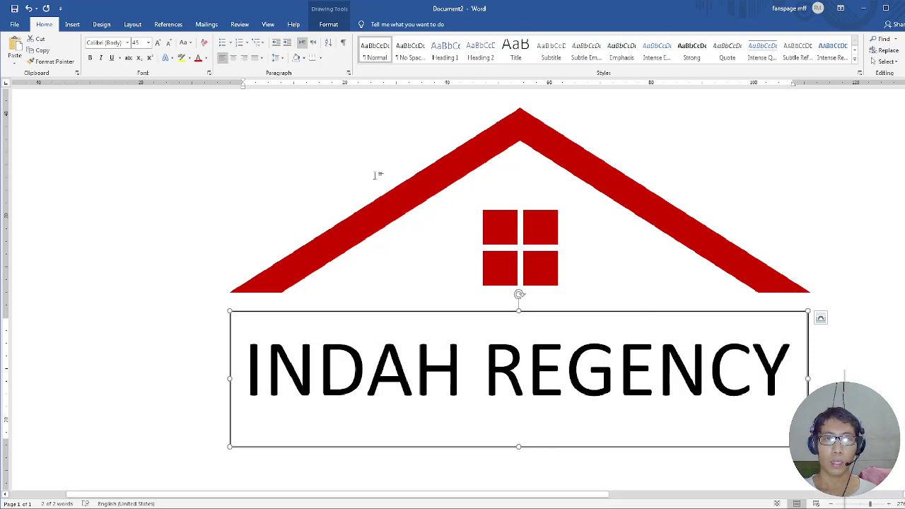
{"action": "left_click", "coordinate": [329, 25]}
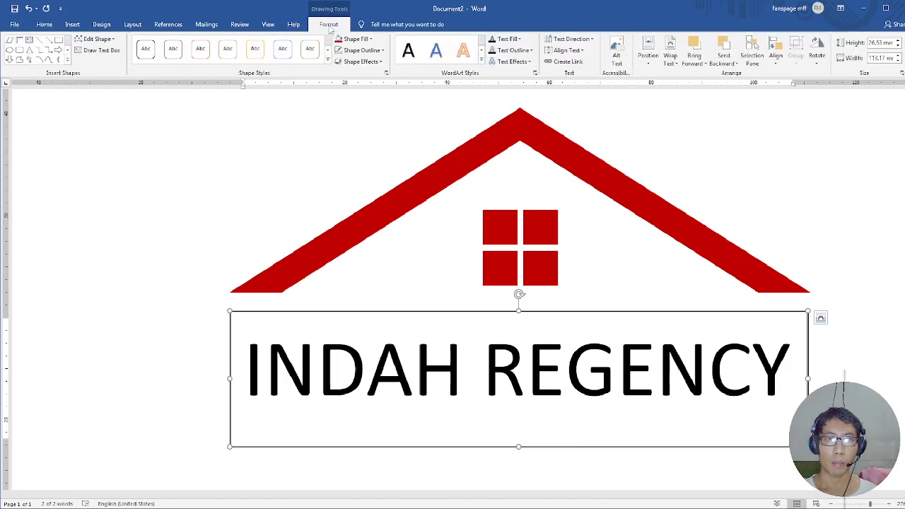
{"action": "left_click", "coordinate": [366, 43]}
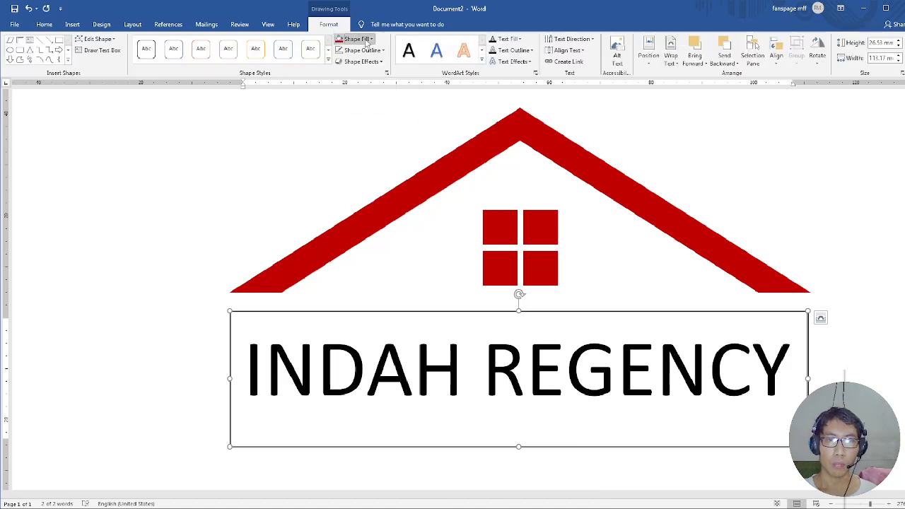
{"action": "left_click", "coordinate": [361, 125]}
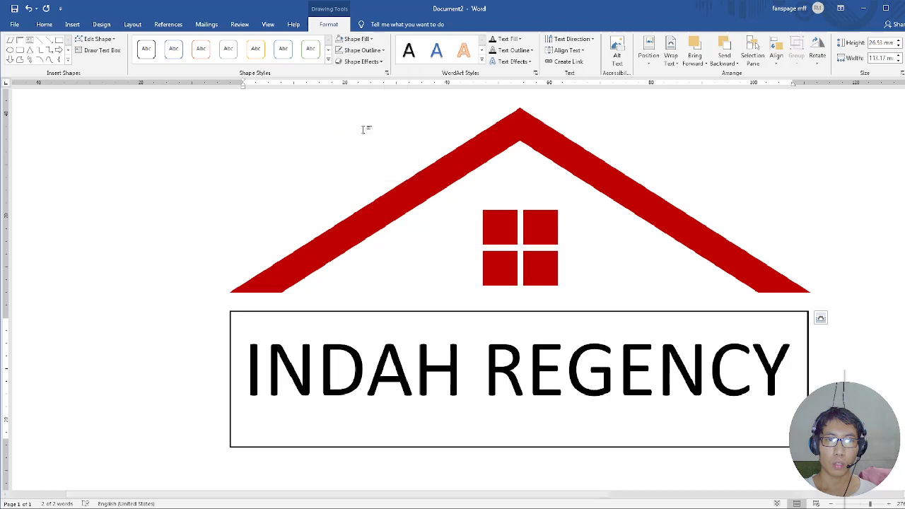
{"action": "left_click", "coordinate": [363, 50]}
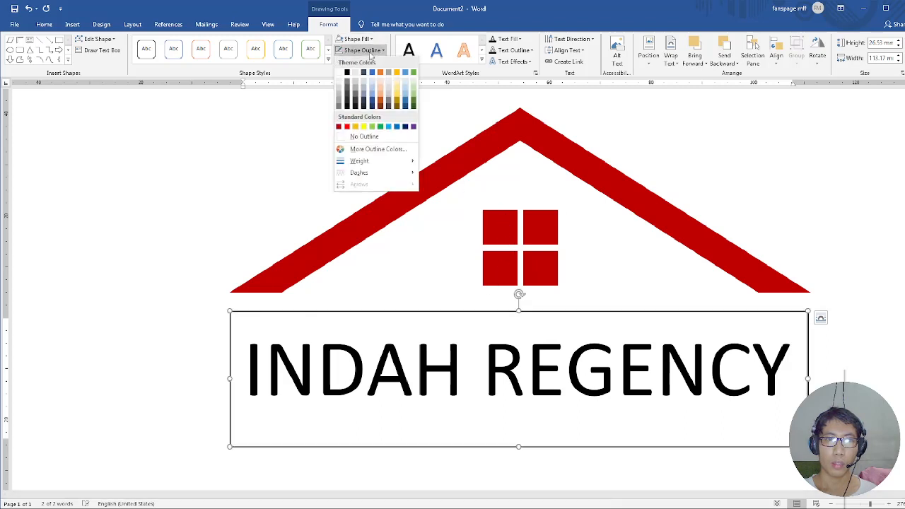
{"action": "left_click", "coordinate": [380, 137]}
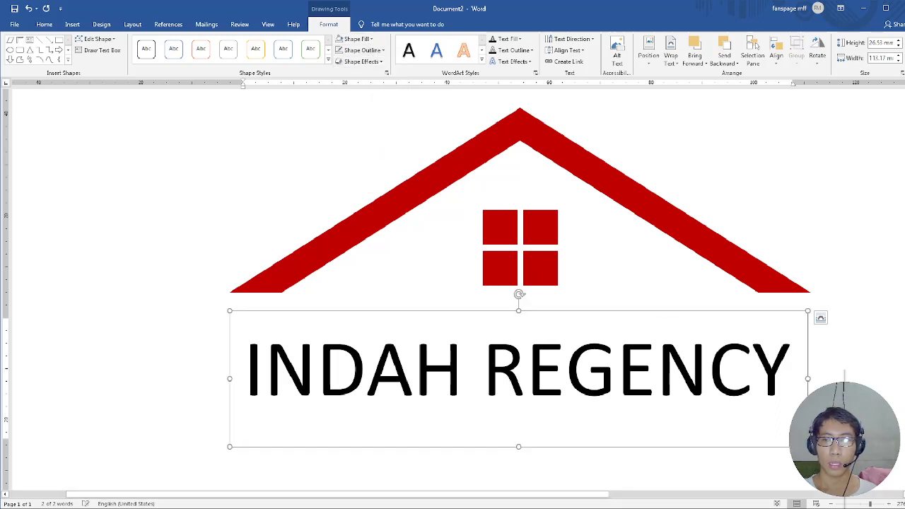
{"action": "left_click_drag", "start_coordinate": [749, 314], "coordinate": [750, 291]}
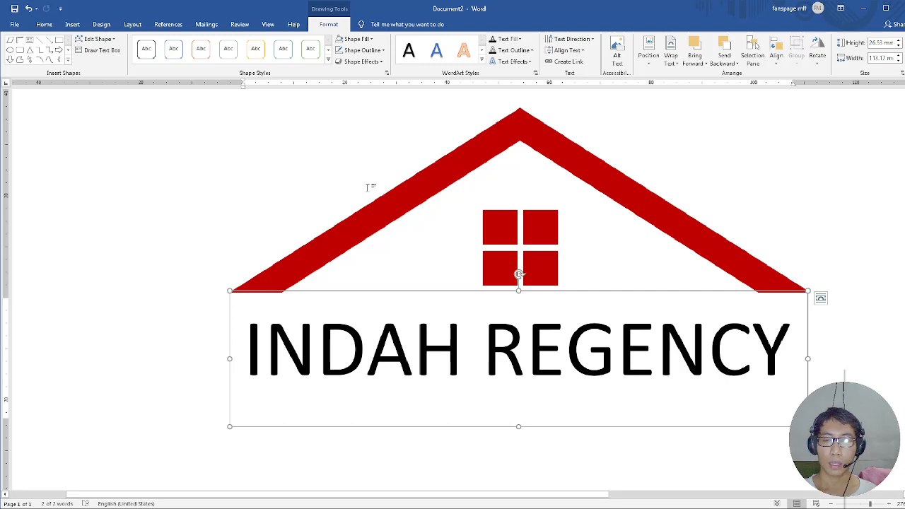
Make the INDAH REGENCY text bold and widen its text box slightly so the name fits on one line.
{"action": "left_click", "coordinate": [44, 24]}
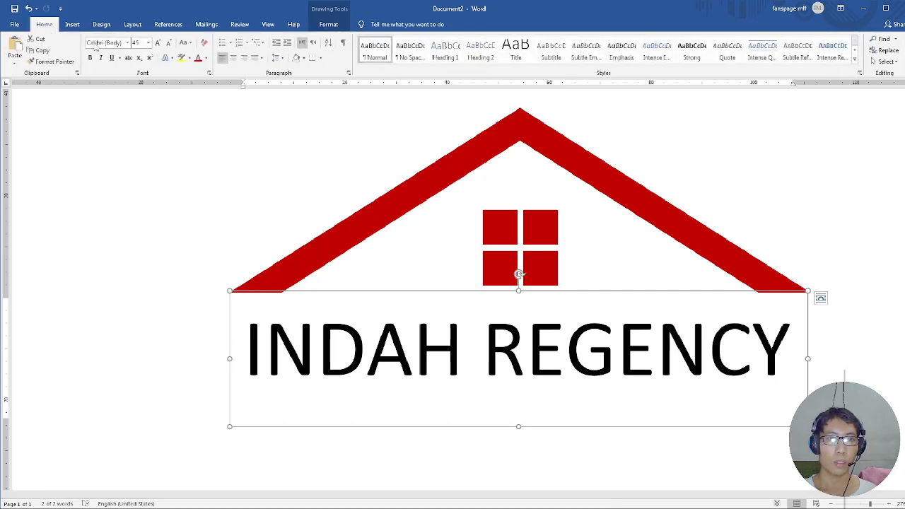
{"action": "left_click", "coordinate": [90, 57]}
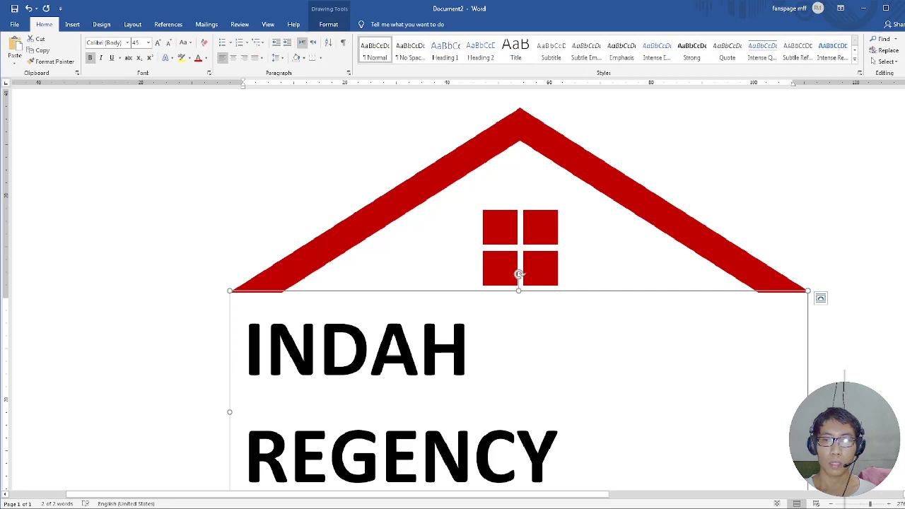
{"action": "left_click_drag", "start_coordinate": [808, 413], "coordinate": [824, 412]}
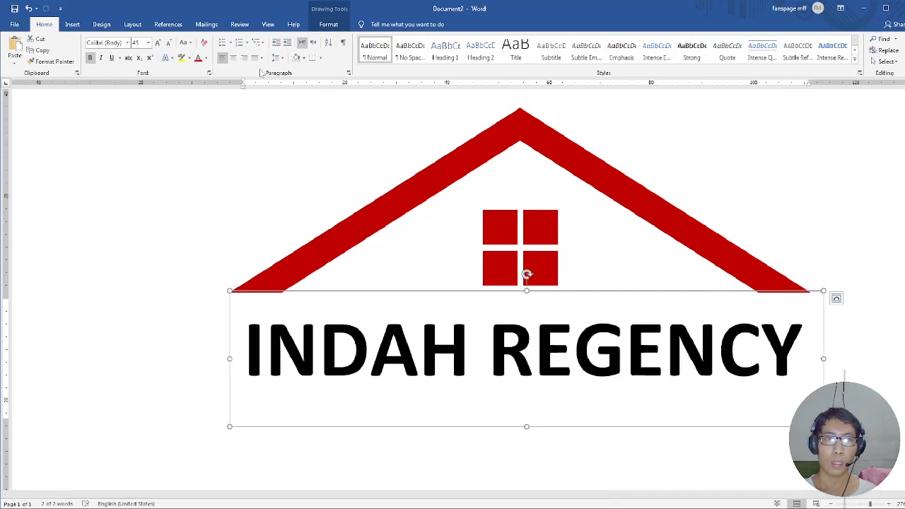
Center the text within its box and shift the box slightly left so the name sits centered under the roof.
{"action": "left_click", "coordinate": [233, 58]}
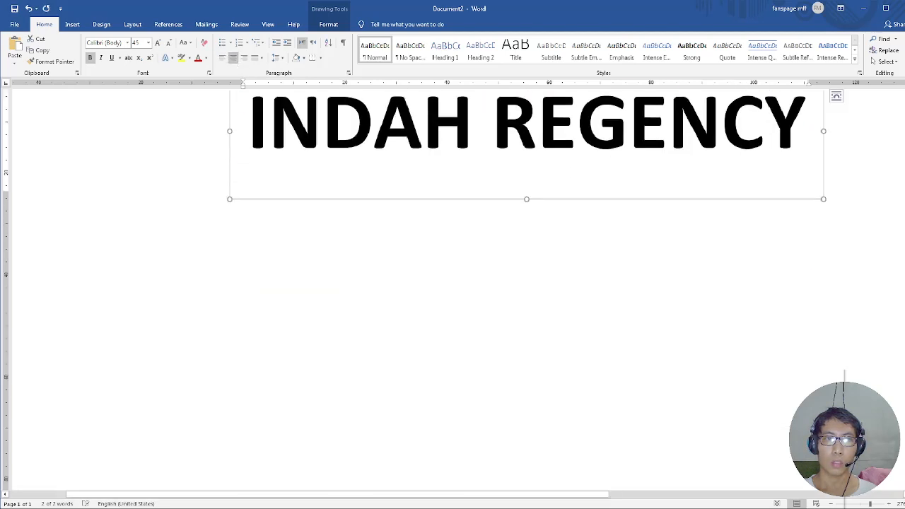
{"action": "scroll", "coordinate": [380, 156], "scroll_direction": "up", "scroll_amount": 5}
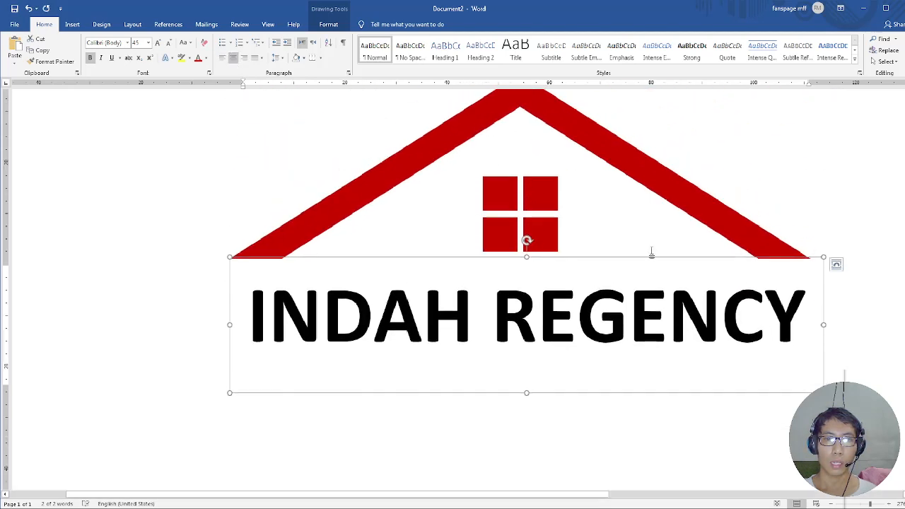
{"action": "left_click_drag", "start_coordinate": [661, 256], "coordinate": [655, 253]}
{"action": "scroll", "coordinate": [645, 314], "scroll_direction": "up", "scroll_amount": 2}
{"action": "scroll", "coordinate": [643, 315], "scroll_direction": "down", "scroll_amount": 1}
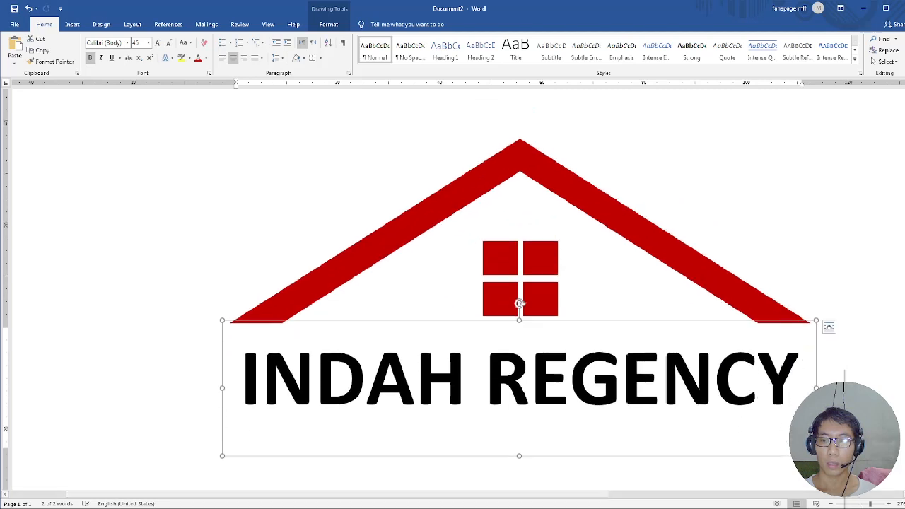
Zoom out to show the page width and examine the roof, window panes and name as a whole logo.
{"action": "left_click", "coordinate": [649, 255]}
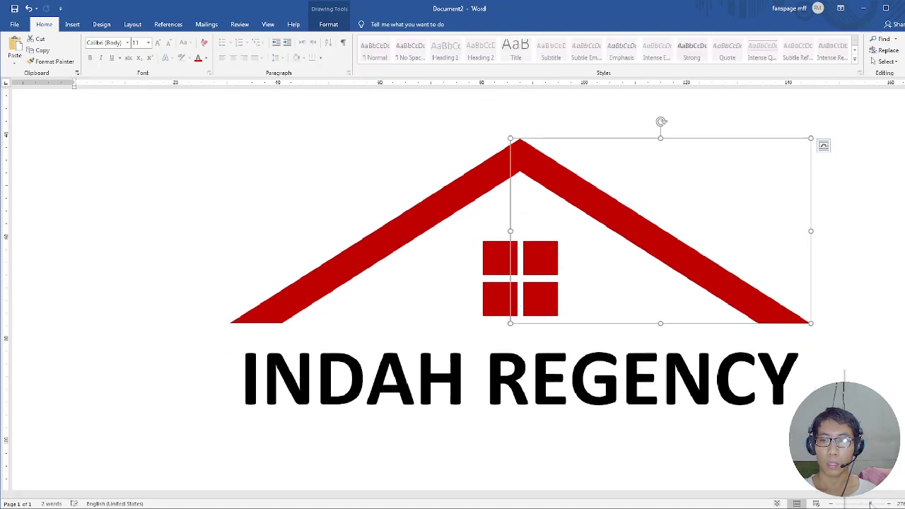
{"action": "left_click_drag", "start_coordinate": [871, 504], "coordinate": [863, 504]}
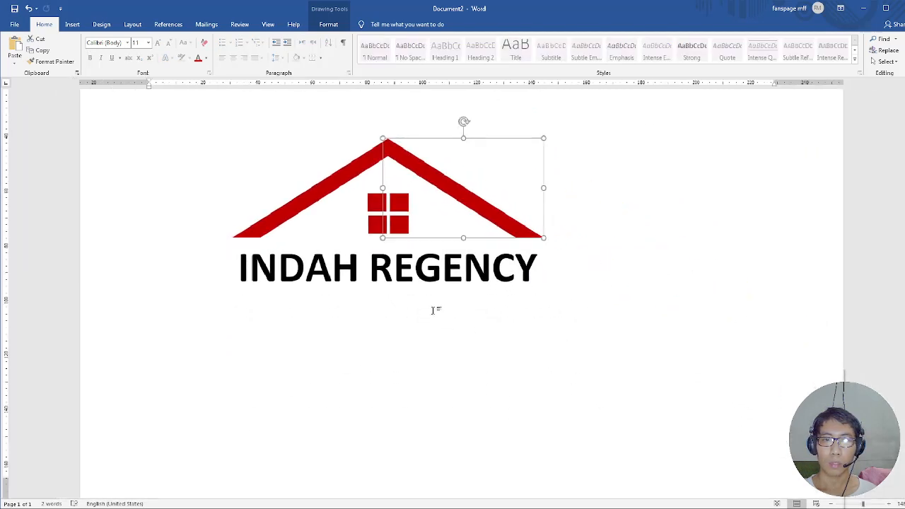
{"action": "left_click", "coordinate": [416, 267]}
{"action": "scroll", "coordinate": [421, 220], "scroll_direction": "up", "scroll_amount": 4}
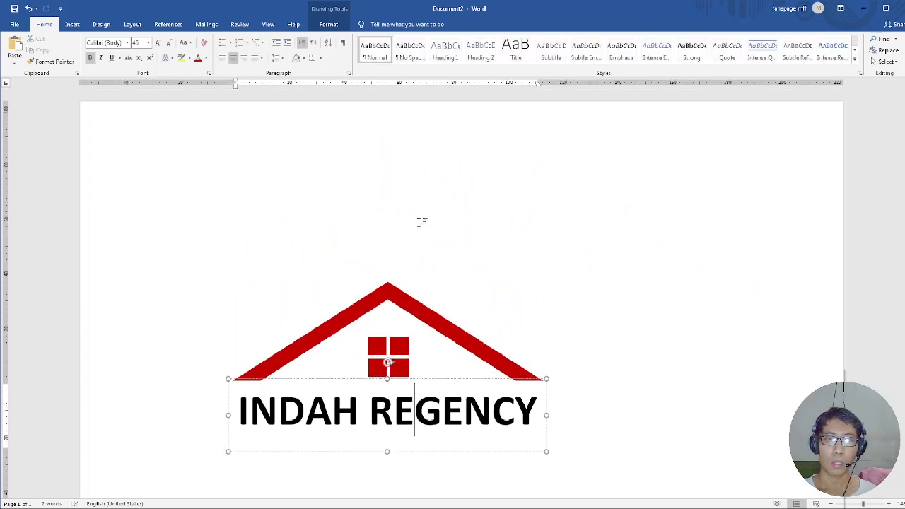
{"action": "scroll", "coordinate": [418, 222], "scroll_direction": "down", "scroll_amount": 4}
{"action": "scroll", "coordinate": [378, 247], "scroll_direction": "up", "scroll_amount": 1}
{"action": "left_click", "coordinate": [396, 242]}
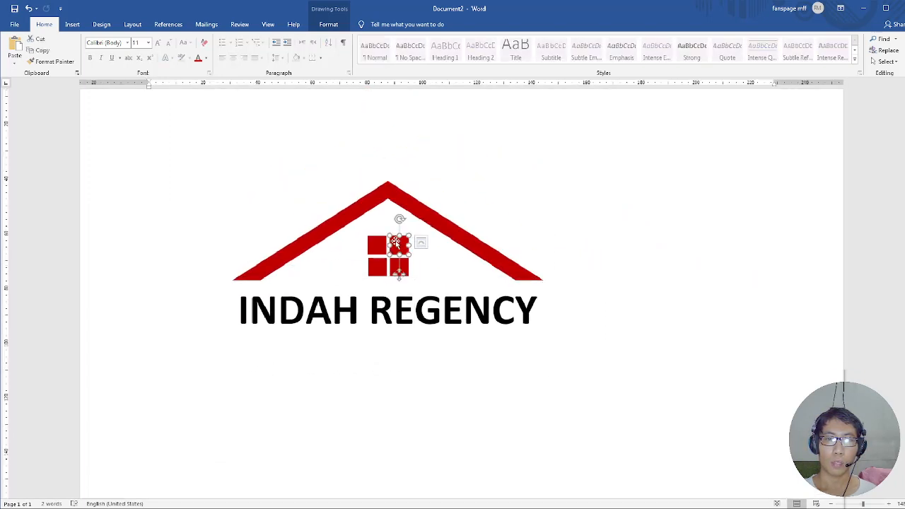
{"action": "left_click", "coordinate": [379, 243]}
{"action": "scroll", "coordinate": [382, 244], "scroll_direction": "up", "scroll_amount": 2}
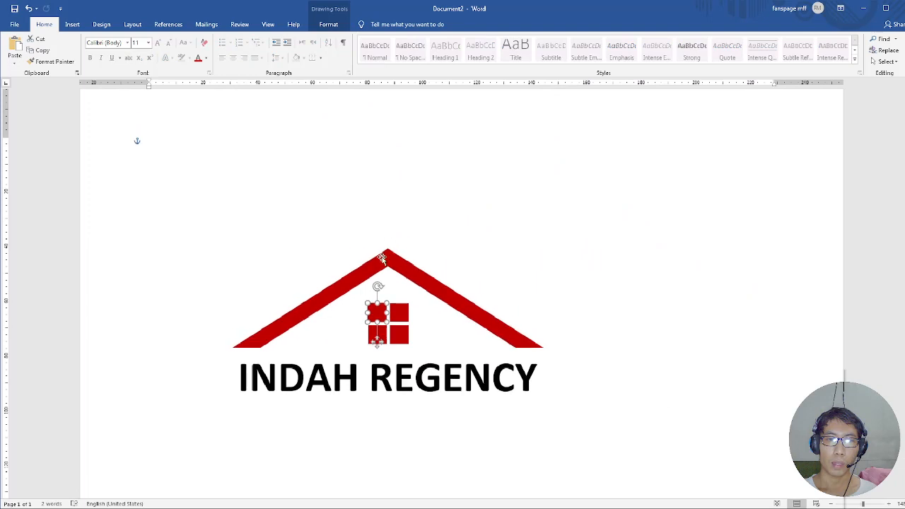
{"action": "left_click", "coordinate": [384, 259]}
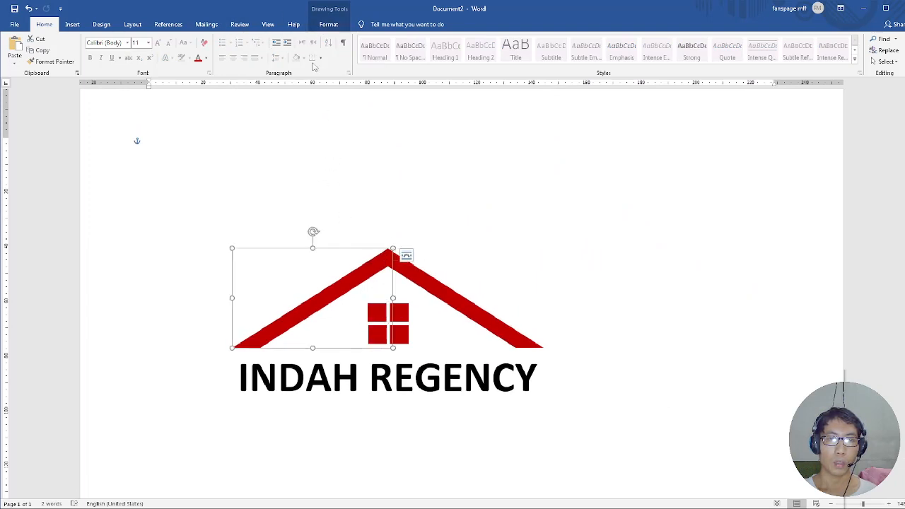
{"action": "left_click", "coordinate": [329, 21]}
{"action": "left_click", "coordinate": [97, 39]}
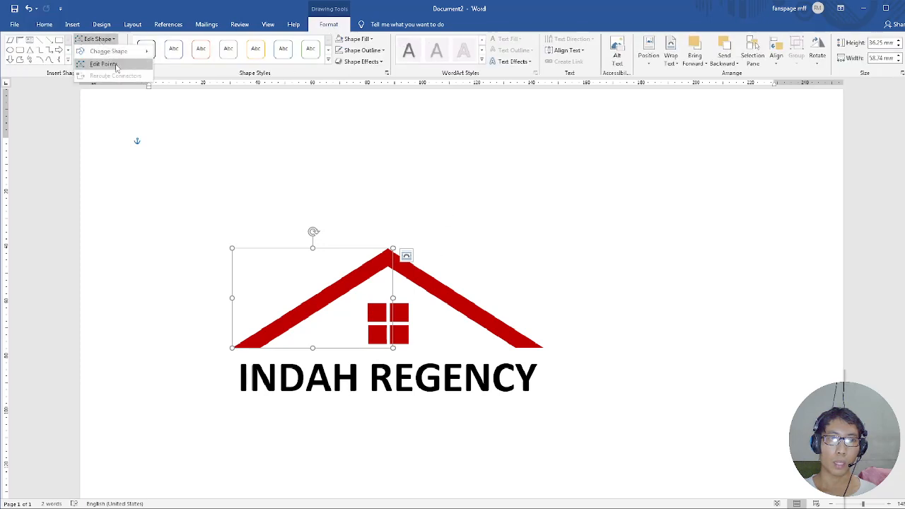
{"action": "left_click", "coordinate": [428, 290]}
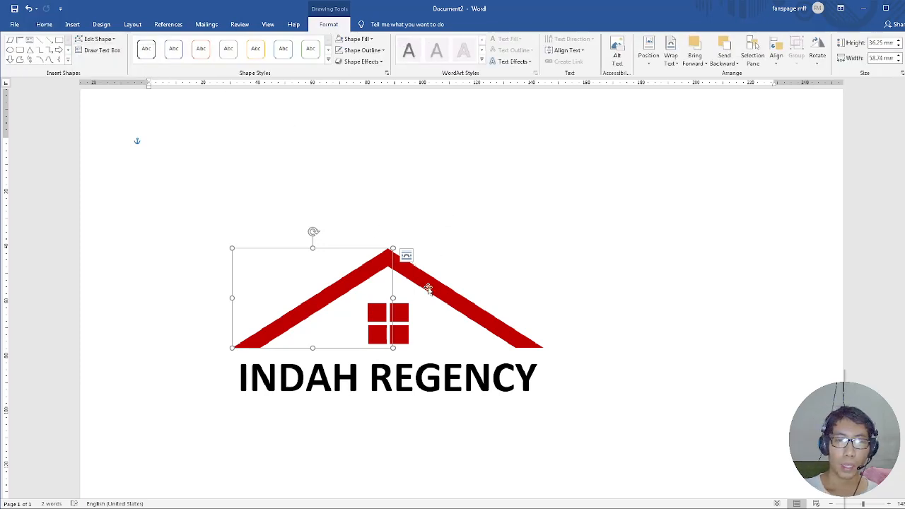
{"action": "left_click", "coordinate": [429, 289]}
{"action": "left_click", "coordinate": [396, 314]}
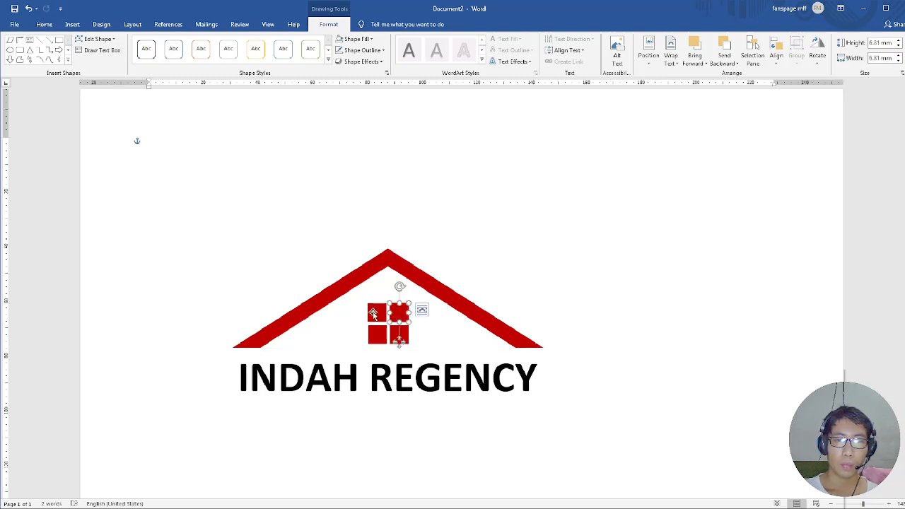
{"action": "left_click", "coordinate": [372, 313]}
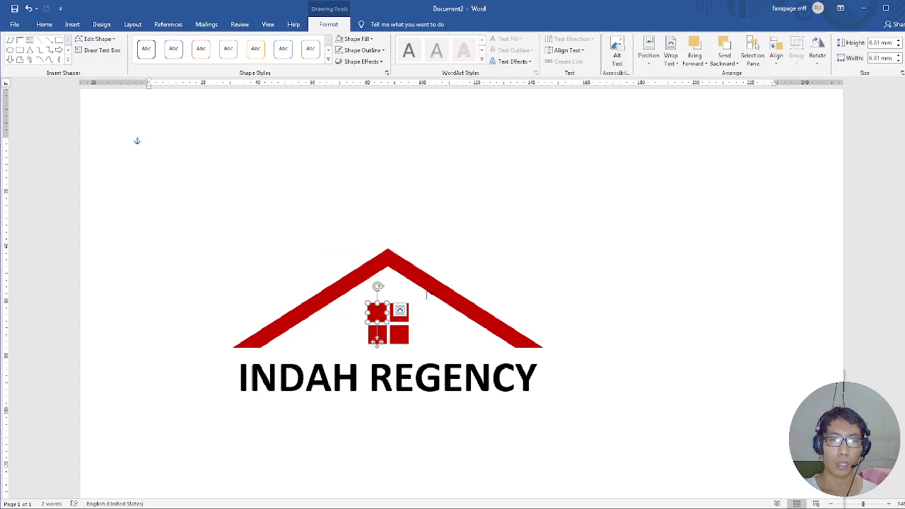
{"action": "left_click", "coordinate": [450, 298]}
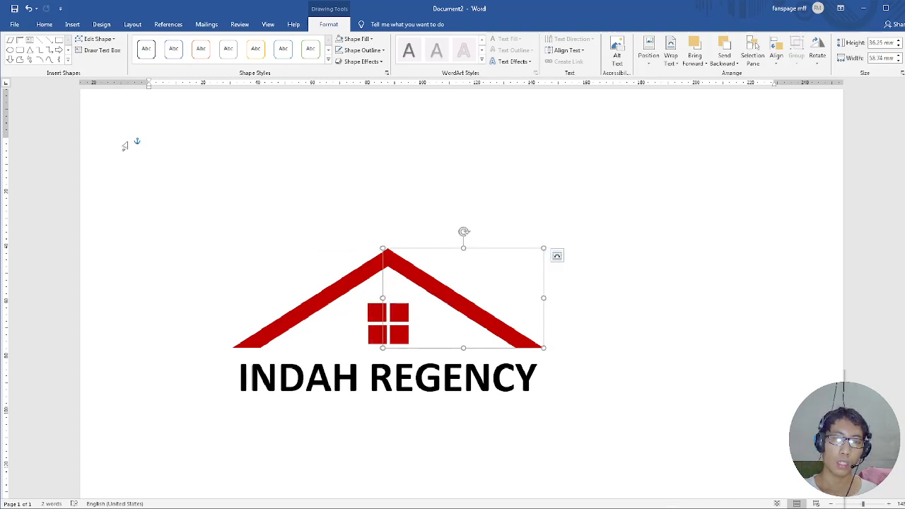
Export the document as a PDF named INDAH REGENCY in the Documents folder, with the file opening after publishing.
{"action": "left_click", "coordinate": [16, 25]}
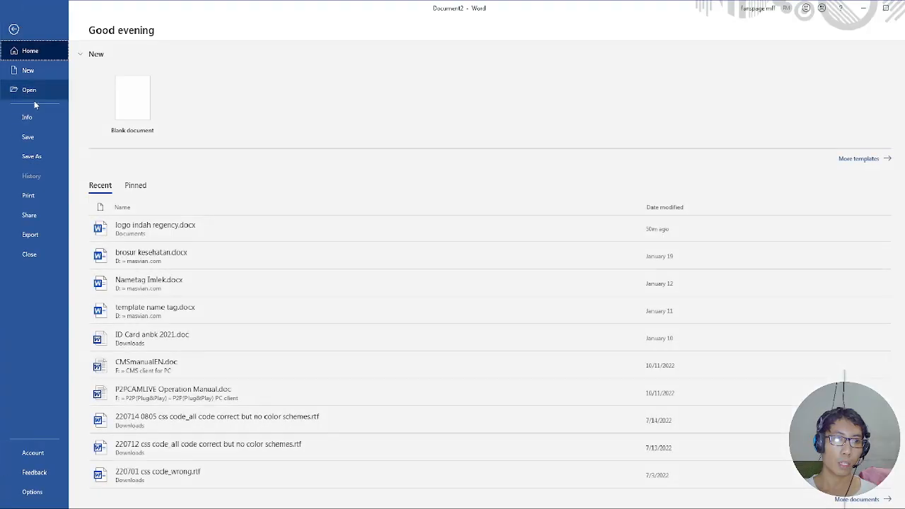
{"action": "left_click", "coordinate": [46, 233]}
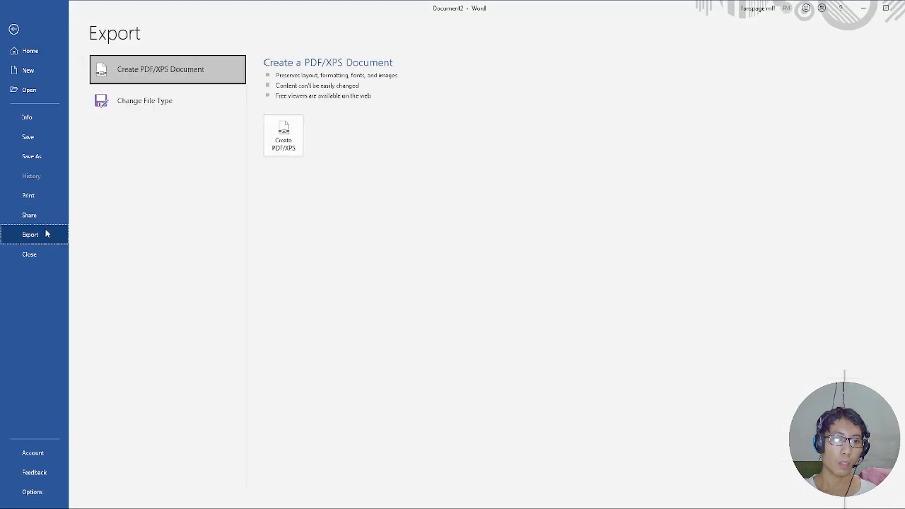
{"action": "left_click", "coordinate": [283, 138]}
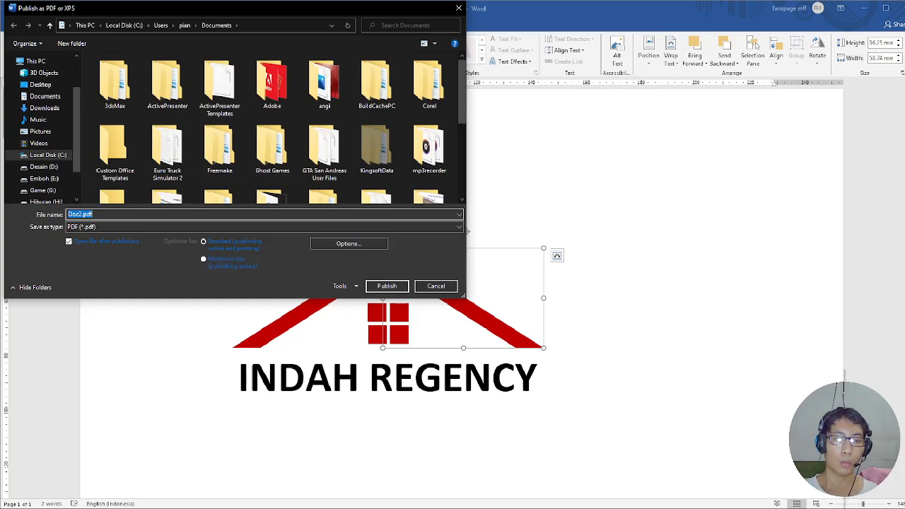
{"action": "type", "text": "INDAH"}
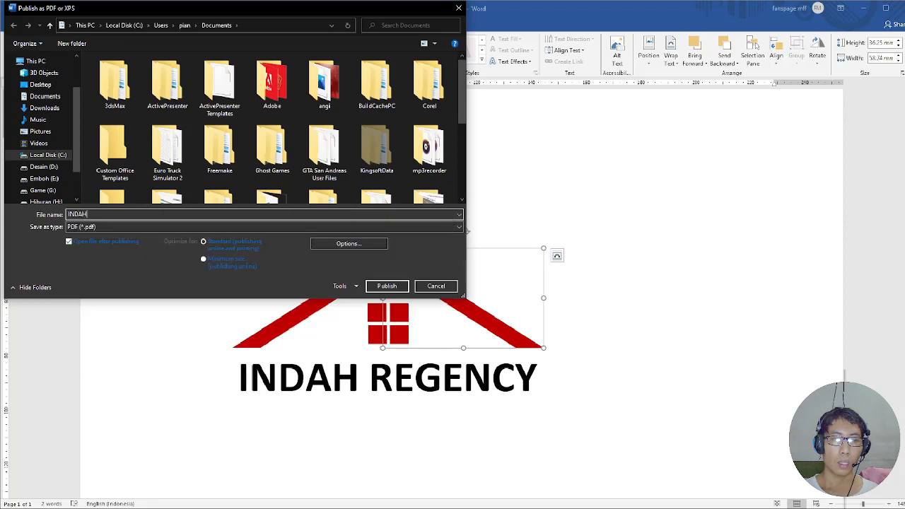
{"action": "type", "text": " REGENCY"}
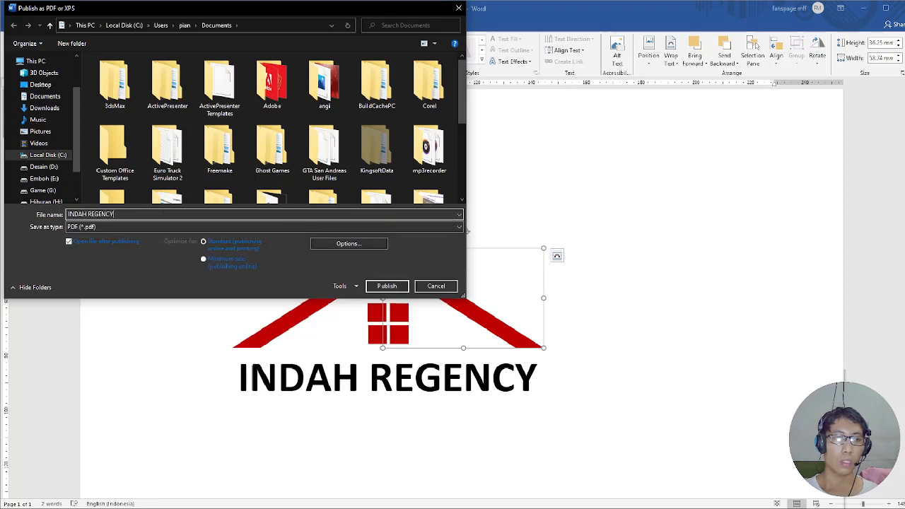
{"action": "left_click", "coordinate": [386, 285]}
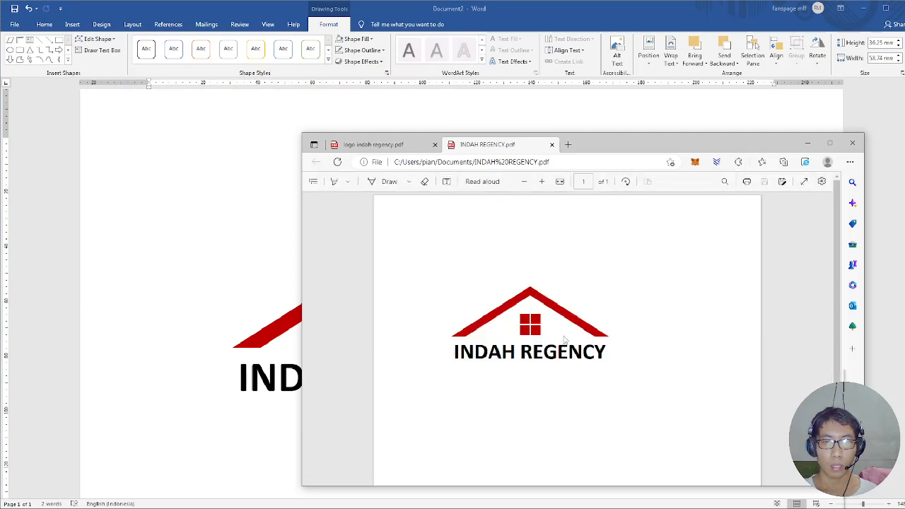
Examine the whole logo in the exported INDAH REGENCY.pdf in Microsoft Edge at increasing magnification.
{"action": "left_click_drag", "start_coordinate": [589, 148], "coordinate": [467, 94]}
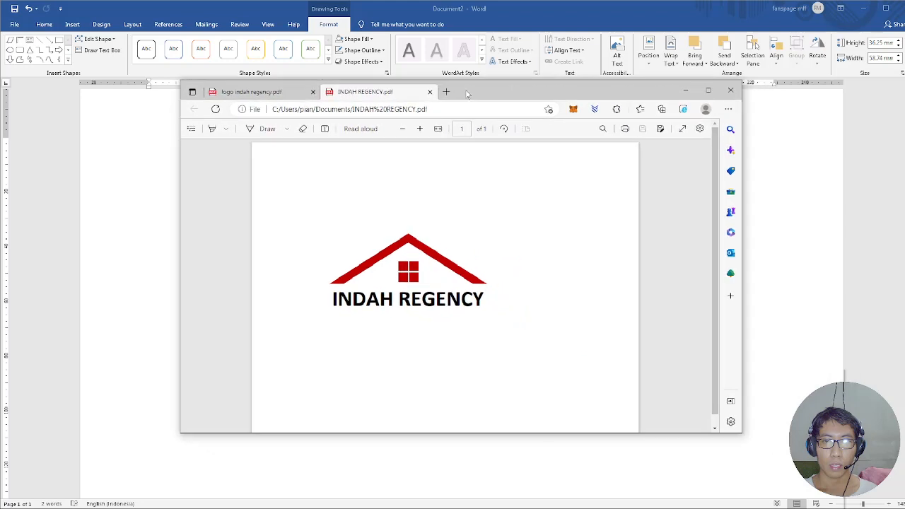
{"action": "left_click", "coordinate": [420, 128]}
{"action": "left_click", "coordinate": [420, 129]}
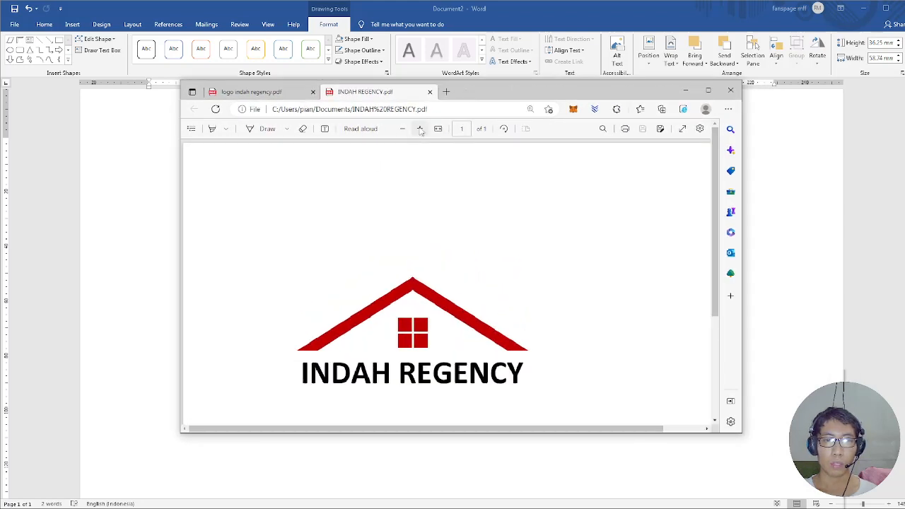
{"action": "scroll", "coordinate": [711, 219], "scroll_direction": "down", "scroll_amount": 2}
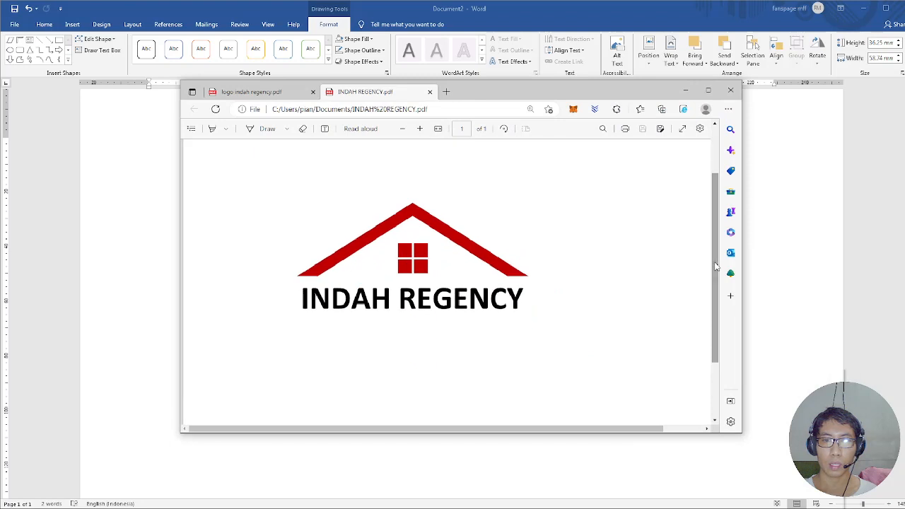
{"action": "left_click", "coordinate": [420, 129]}
{"action": "left_click", "coordinate": [420, 128]}
{"action": "left_click", "coordinate": [421, 129]}
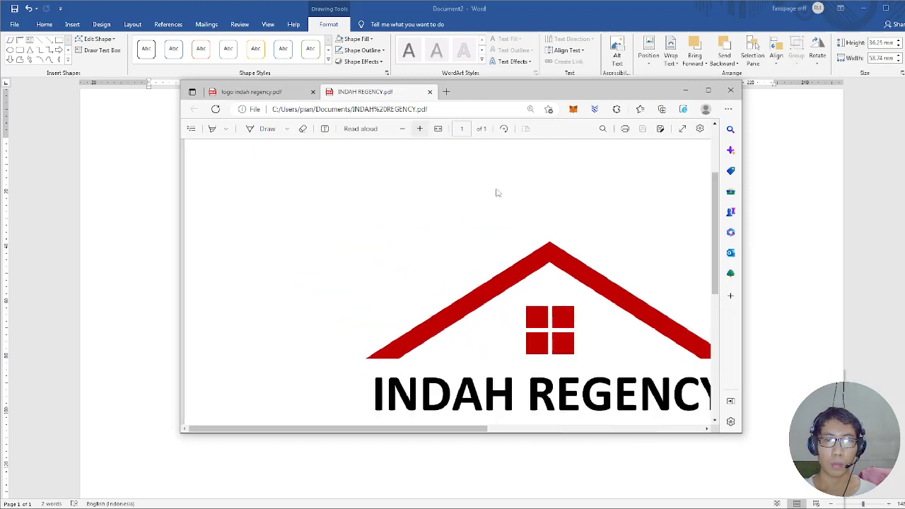
{"action": "scroll", "coordinate": [713, 220], "scroll_direction": "down", "scroll_amount": 2}
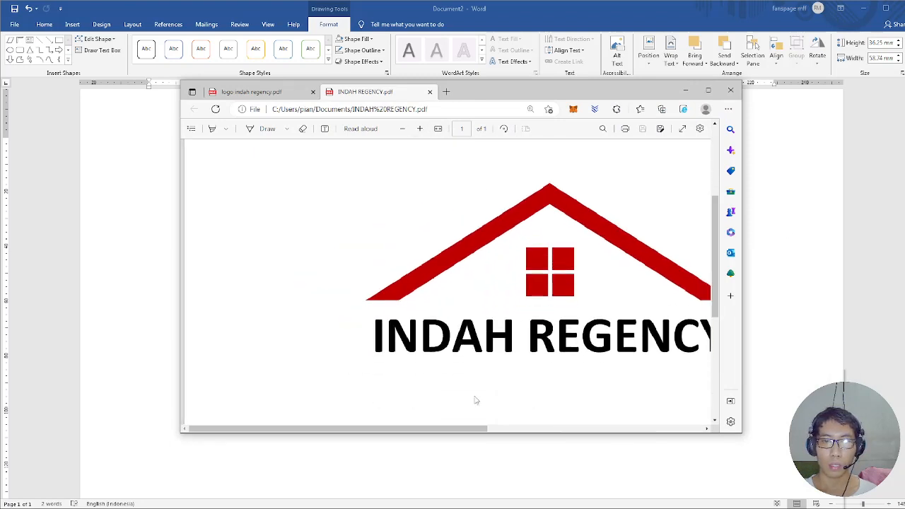
{"action": "left_click_drag", "start_coordinate": [475, 428], "coordinate": [563, 428]}
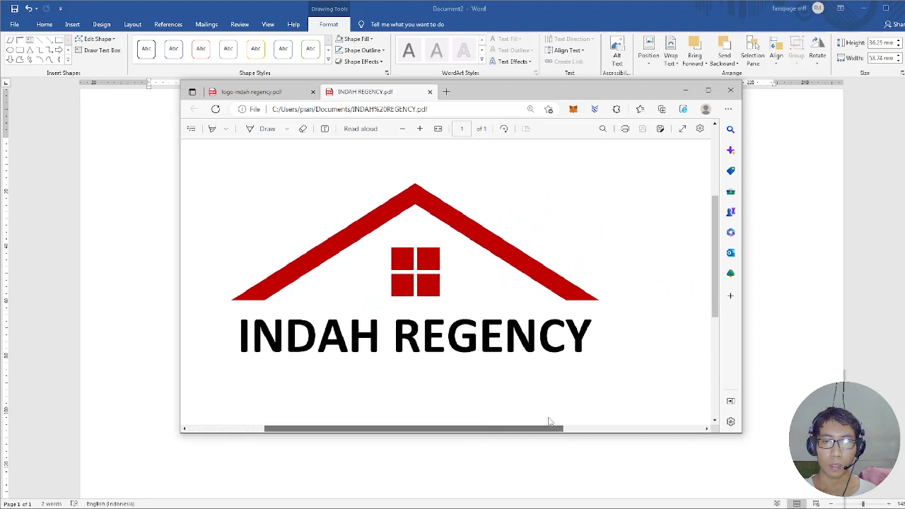
{"action": "left_click", "coordinate": [420, 129]}
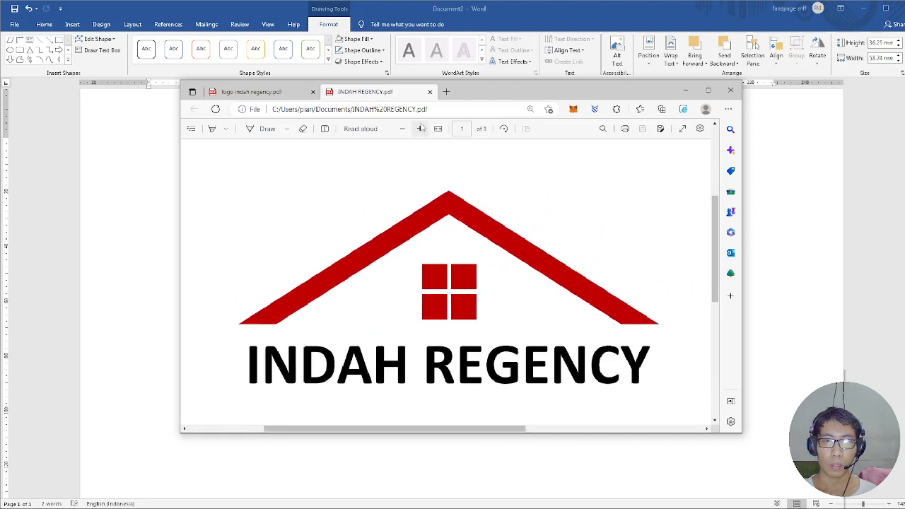
{"action": "left_click", "coordinate": [421, 129]}
{"action": "left_click_drag", "start_coordinate": [714, 216], "coordinate": [715, 231]}
{"action": "left_click_drag", "start_coordinate": [439, 430], "coordinate": [476, 430]}
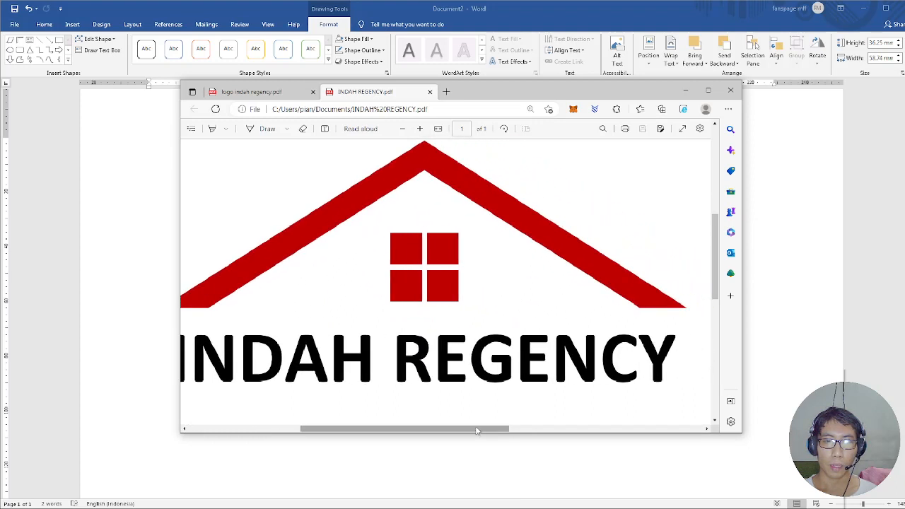
Inspect the PDF logo's roof edges, window panes and lettering close up for sharpness, finishing with the full logo in view.
{"action": "left_click", "coordinate": [419, 129]}
{"action": "left_click", "coordinate": [420, 128]}
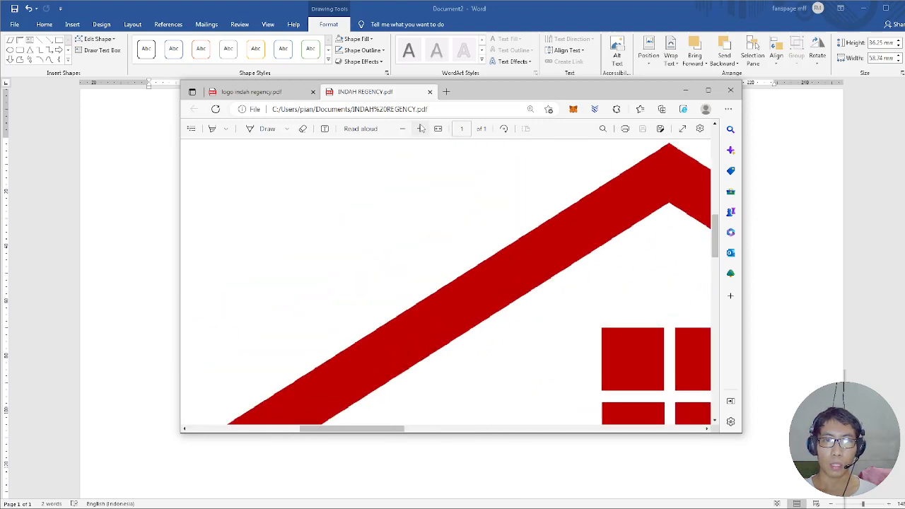
{"action": "left_click_drag", "start_coordinate": [714, 226], "coordinate": [711, 260]}
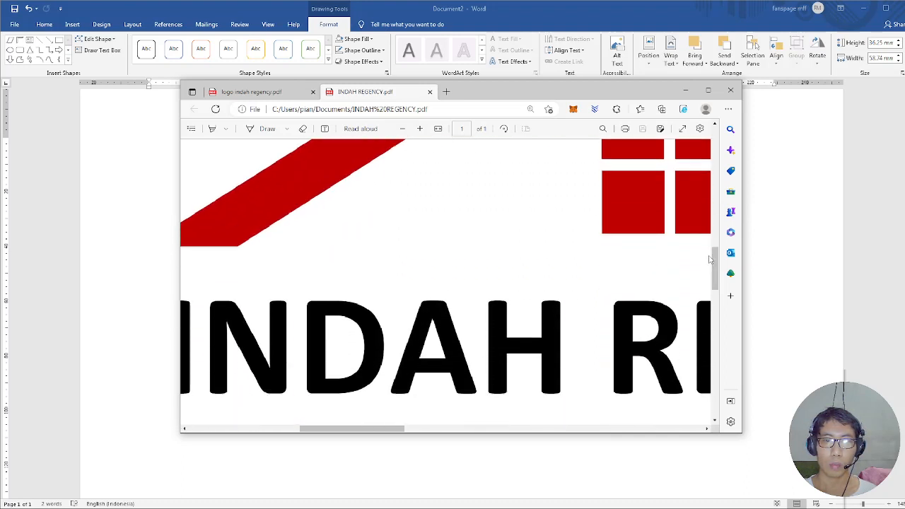
{"action": "mouse_move", "coordinate": [362, 425]}
{"action": "left_mouse_down"}
{"action": "mouse_move", "coordinate": [344, 428]}
{"action": "mouse_move", "coordinate": [477, 432]}
{"action": "mouse_move", "coordinate": [351, 429]}
{"action": "left_mouse_up"}
{"action": "scroll", "coordinate": [459, 372], "scroll_direction": "up", "scroll_amount": 4}
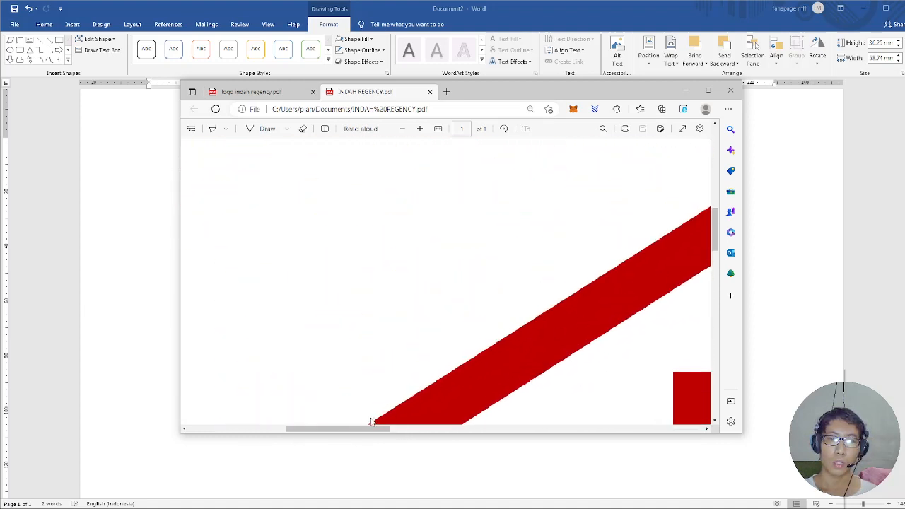
{"action": "left_click_drag", "start_coordinate": [358, 431], "coordinate": [407, 433]}
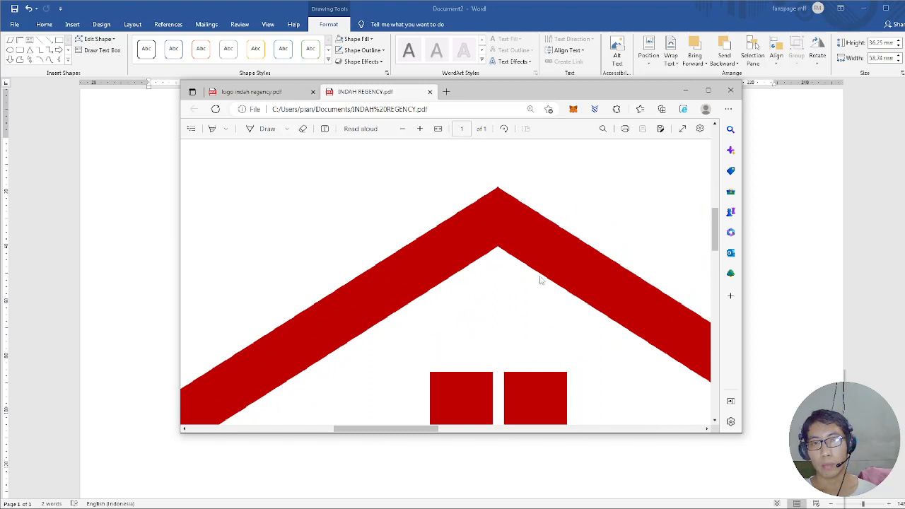
{"action": "scroll", "coordinate": [559, 266], "scroll_direction": "down", "scroll_amount": 3}
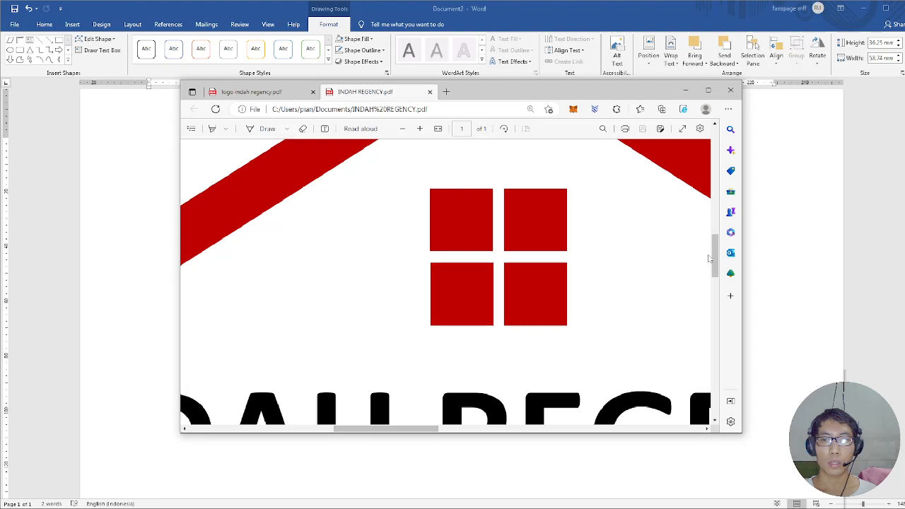
{"action": "mouse_move", "coordinate": [715, 260]}
{"action": "left_mouse_down"}
{"action": "mouse_move", "coordinate": [715, 281]}
{"action": "mouse_move", "coordinate": [716, 271]}
{"action": "left_mouse_up"}
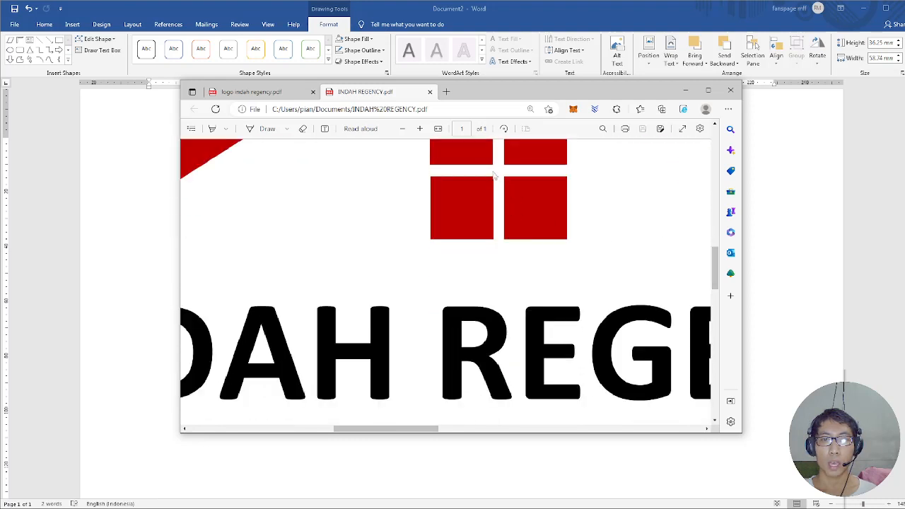
{"action": "left_click", "coordinate": [406, 131]}
{"action": "left_click", "coordinate": [406, 131]}
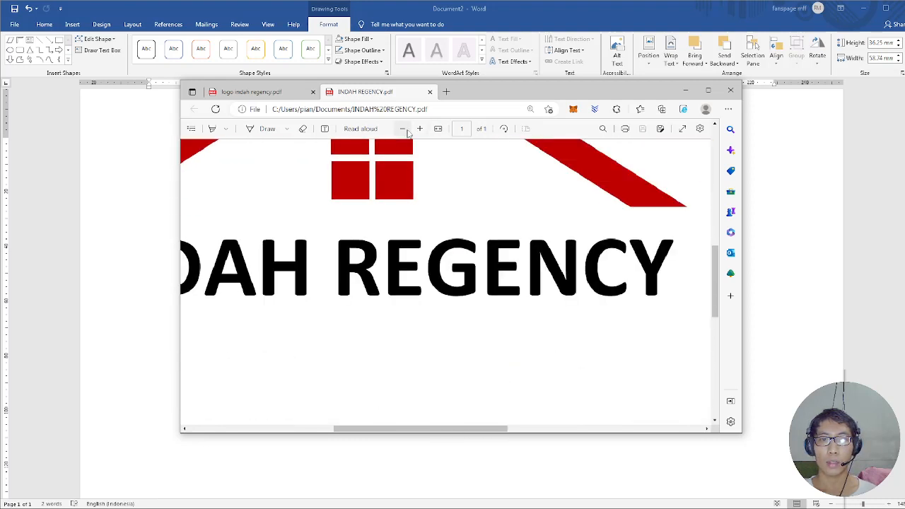
{"action": "left_click", "coordinate": [406, 131]}
{"action": "scroll", "coordinate": [340, 198], "scroll_direction": "up", "scroll_amount": 2}
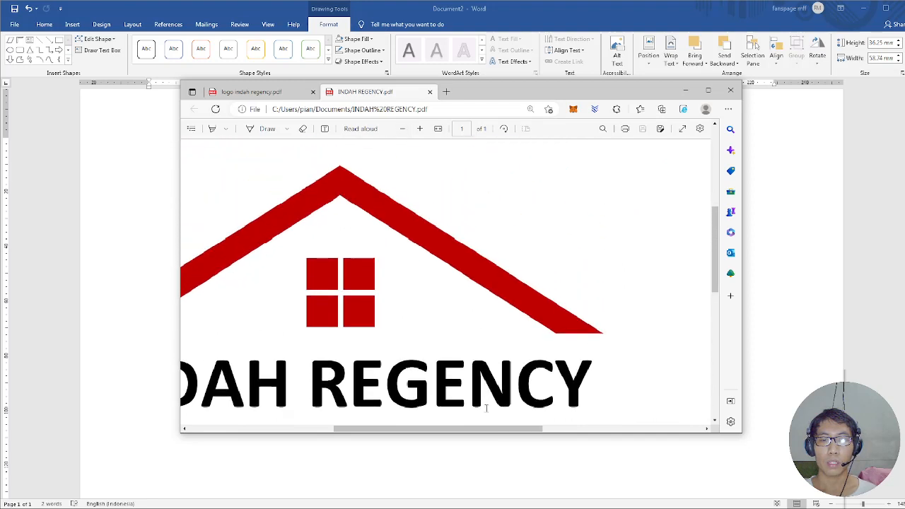
{"action": "left_click_drag", "start_coordinate": [488, 429], "coordinate": [438, 428]}
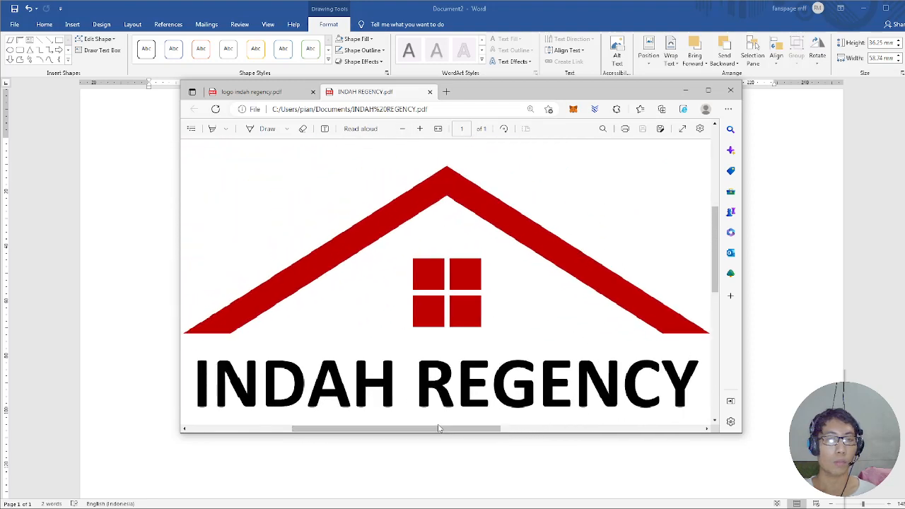